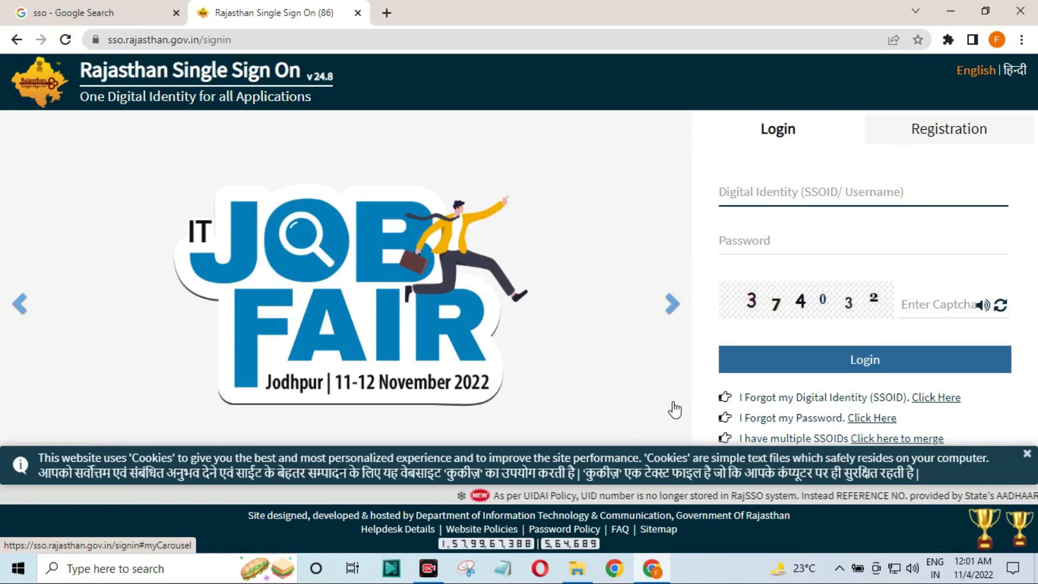
Open the 'Rajasthan Single Sign On - Government of Rajasthan' result from the 'sso' Google search.
{"action": "left_click", "coordinate": [114, 7]}
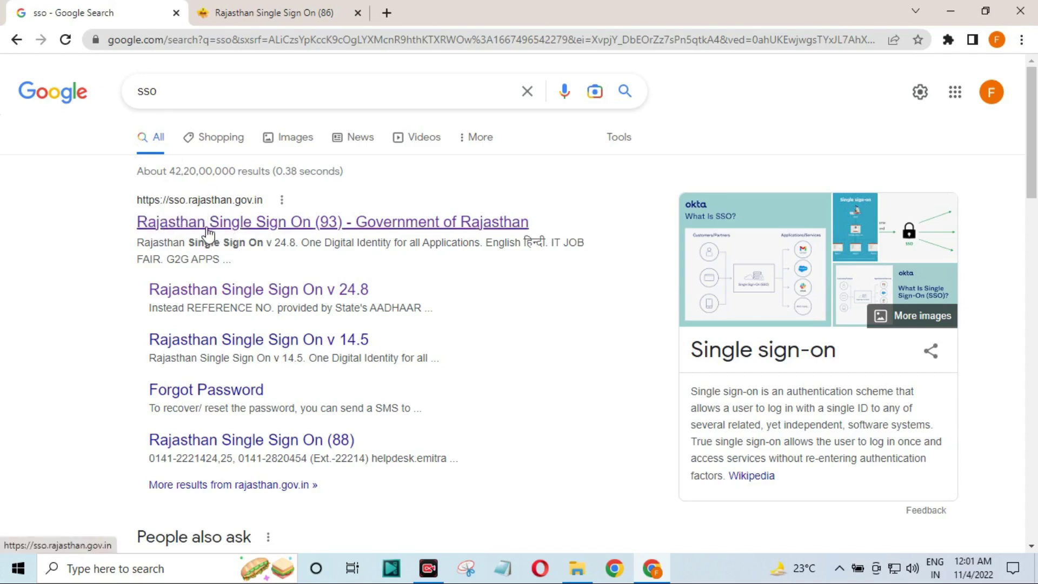
{"action": "left_click", "coordinate": [238, 224]}
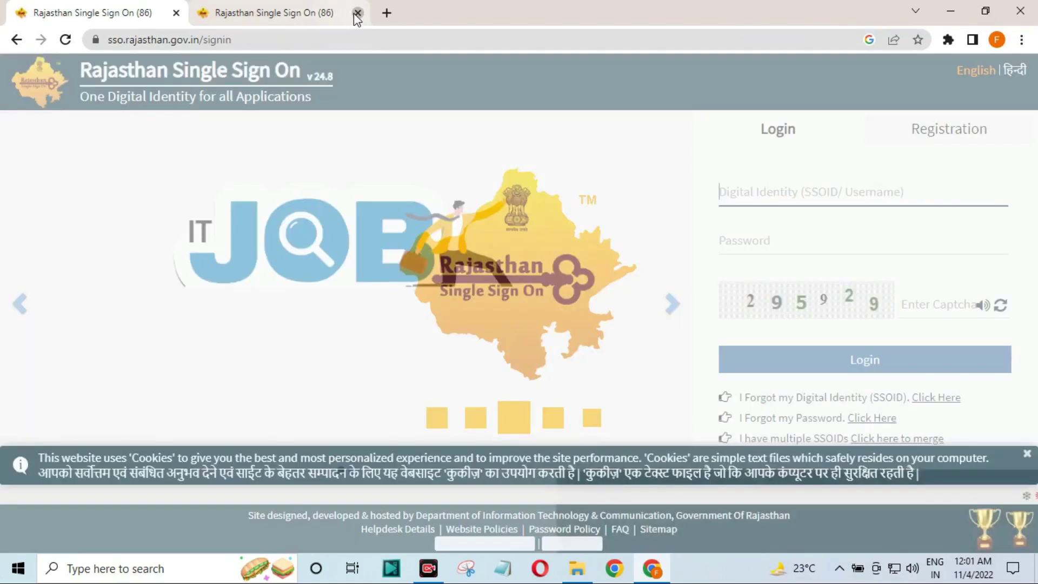
Close the duplicate SSO tab and log in with the SSO ID, password and captcha.
{"action": "left_click", "coordinate": [357, 12]}
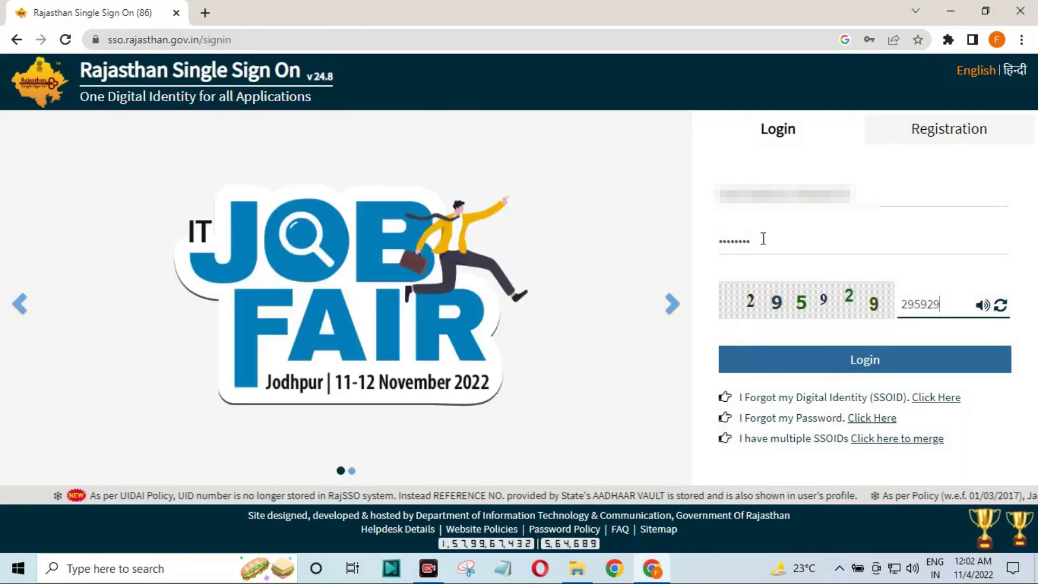
{"action": "left_click", "coordinate": [861, 361]}
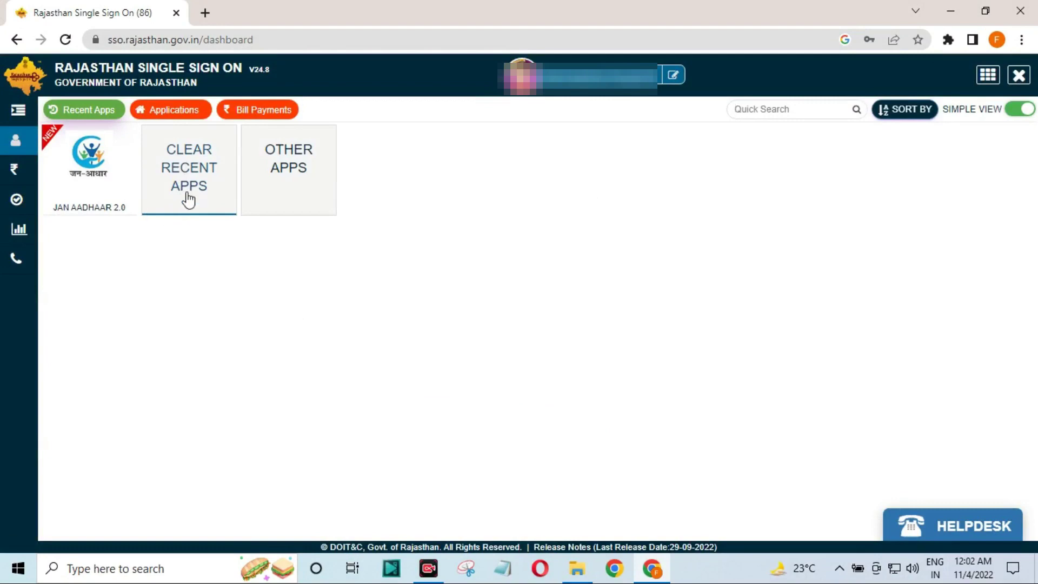
Launch the JAN AADHAAR 2.0 tile from the full Applications list.
{"action": "left_click", "coordinate": [175, 112]}
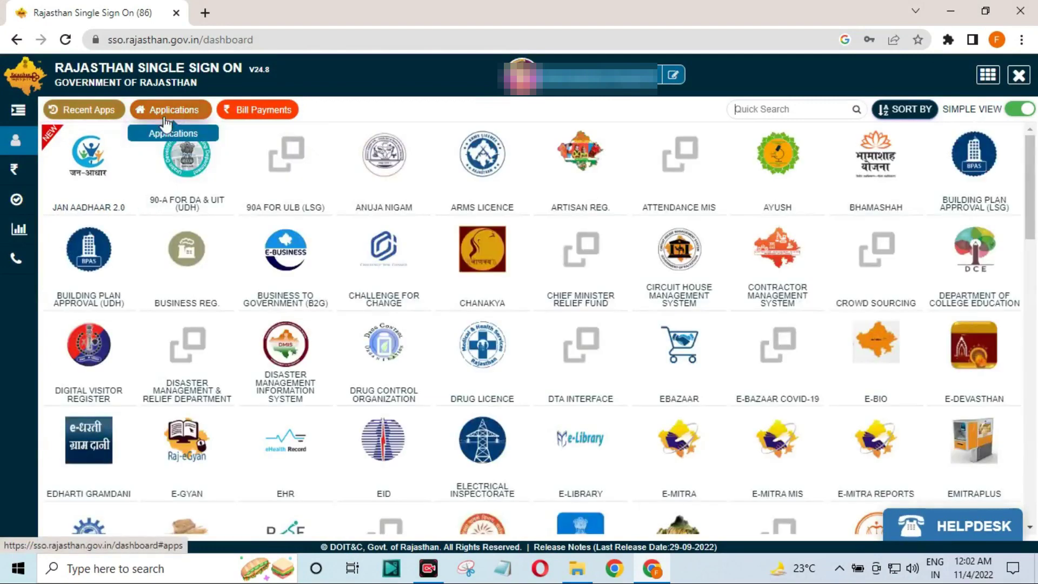
{"action": "scroll", "coordinate": [542, 308], "scroll_direction": "down", "scroll_amount": 10}
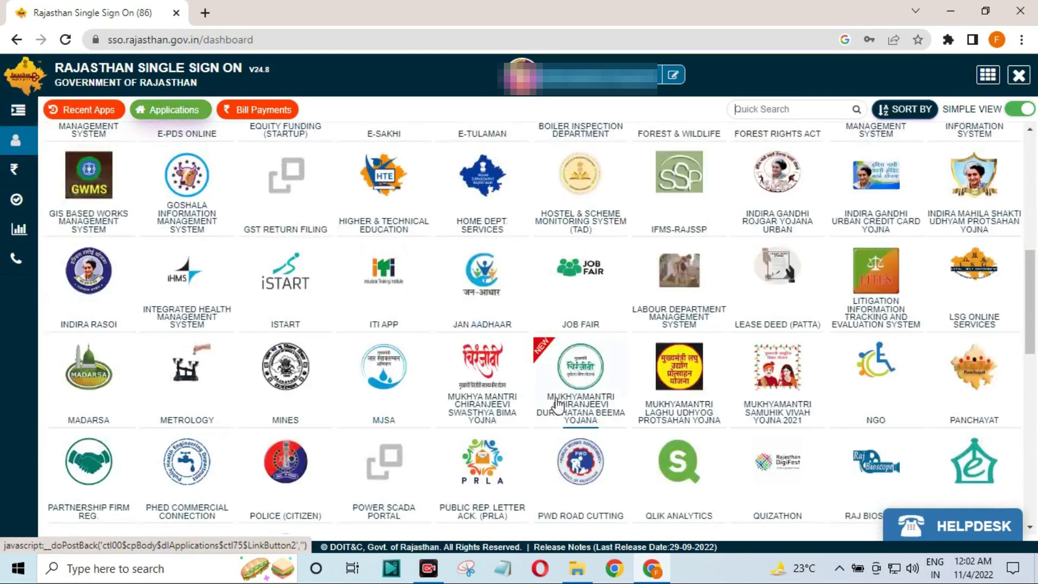
{"action": "scroll", "coordinate": [494, 365], "scroll_direction": "up", "scroll_amount": 5}
{"action": "scroll", "coordinate": [514, 335], "scroll_direction": "down", "scroll_amount": 1}
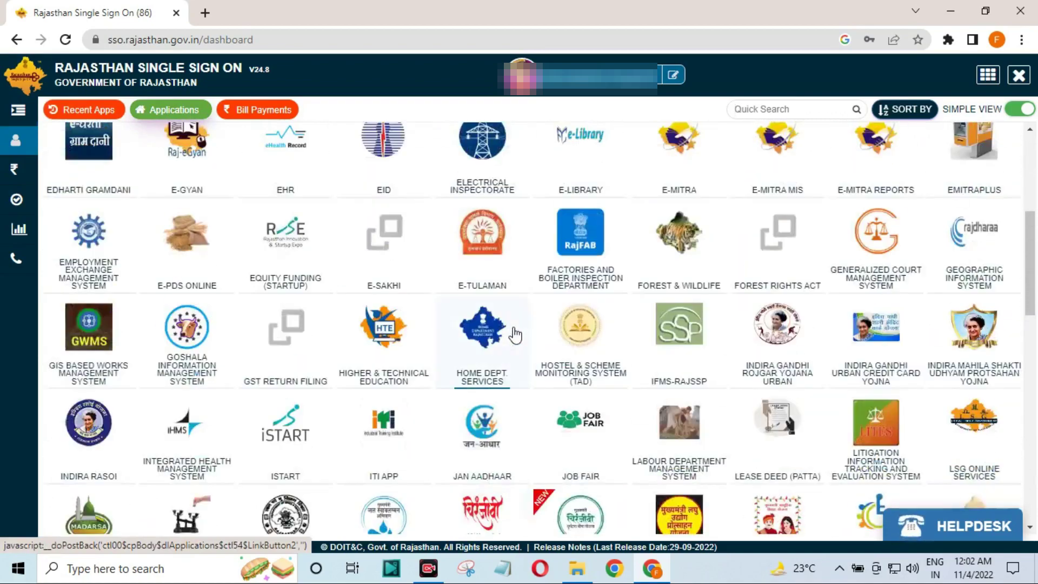
{"action": "scroll", "coordinate": [538, 335], "scroll_direction": "up", "scroll_amount": 5}
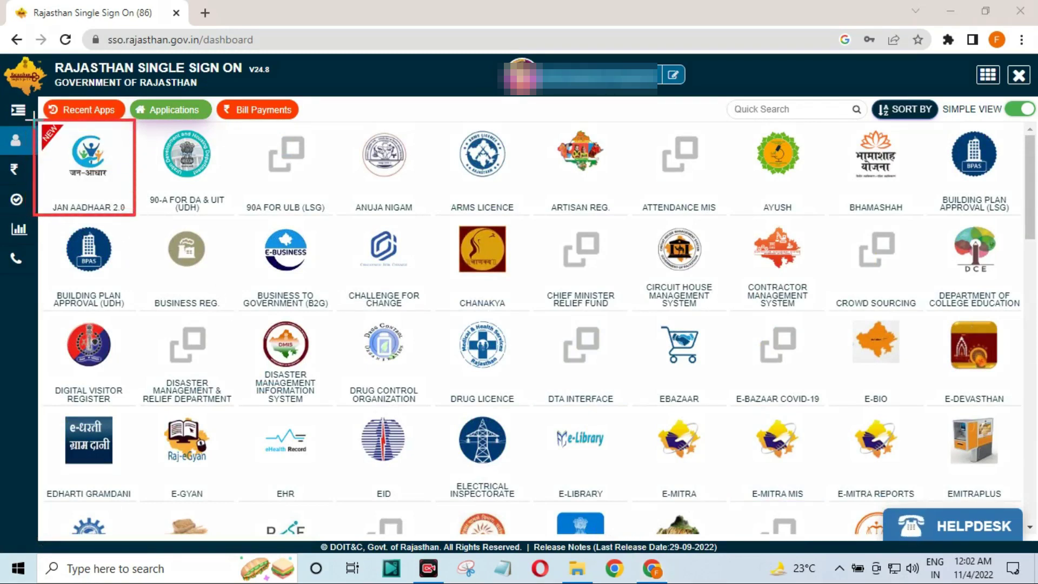
{"action": "left_click_drag", "start_coordinate": [45, 199], "coordinate": [135, 218]}
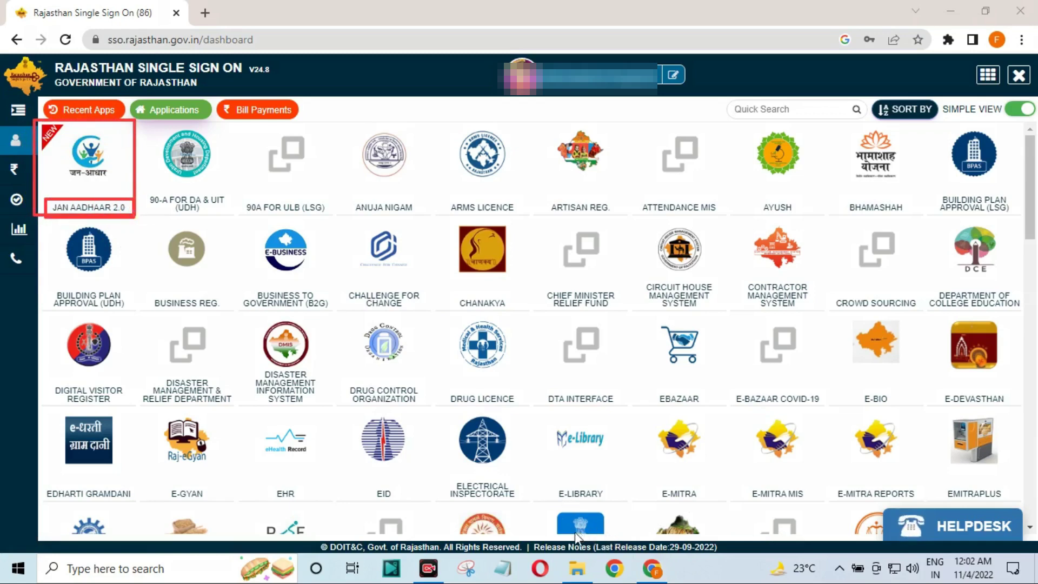
{"action": "left_click", "coordinate": [71, 183]}
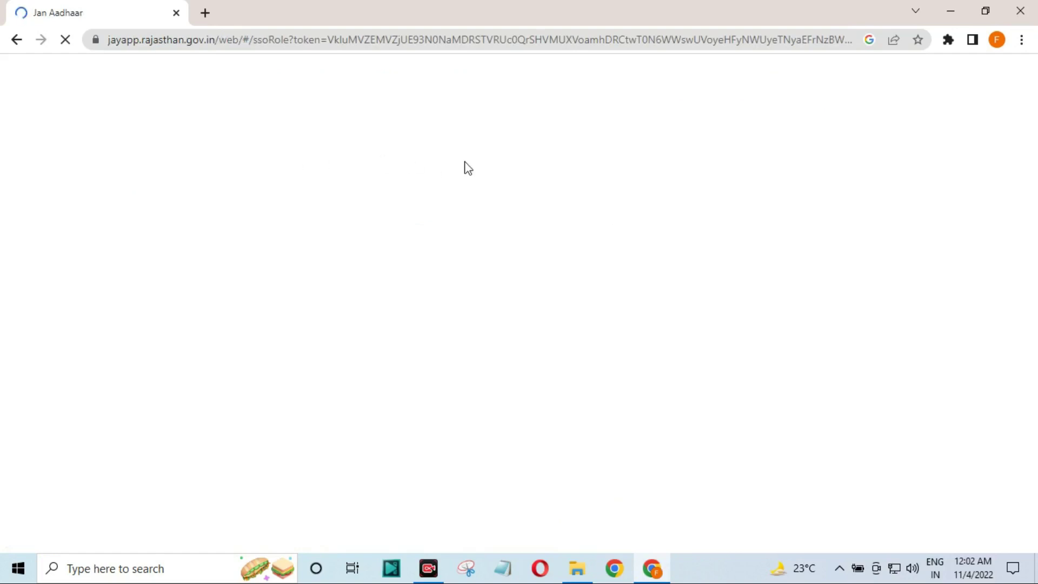
Log in with the offered role, dismiss the Access Denied warning, and try New Enrollment.
{"action": "left_click", "coordinate": [540, 354]}
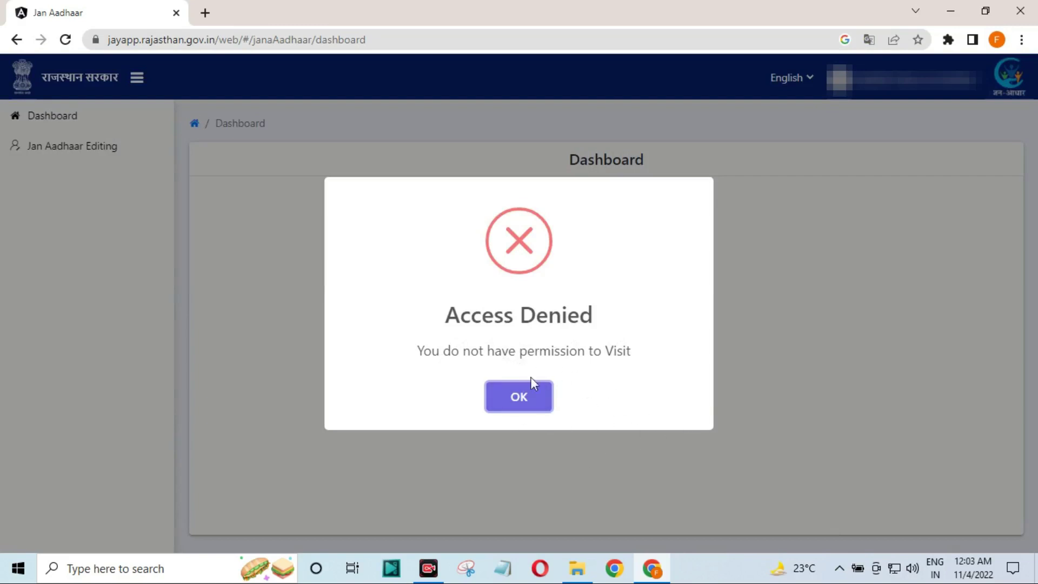
{"action": "left_click", "coordinate": [531, 400]}
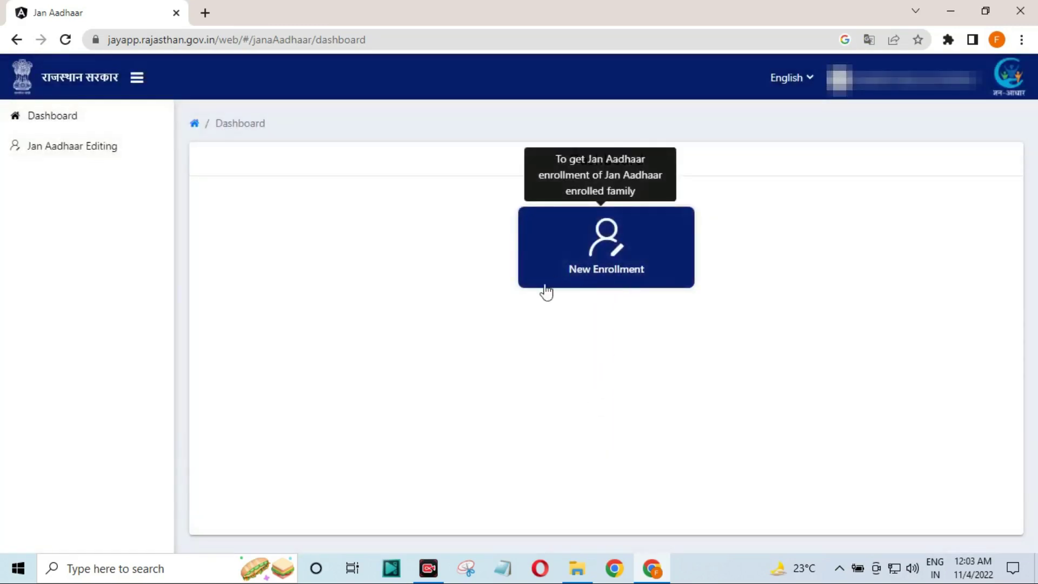
{"action": "left_click", "coordinate": [561, 274]}
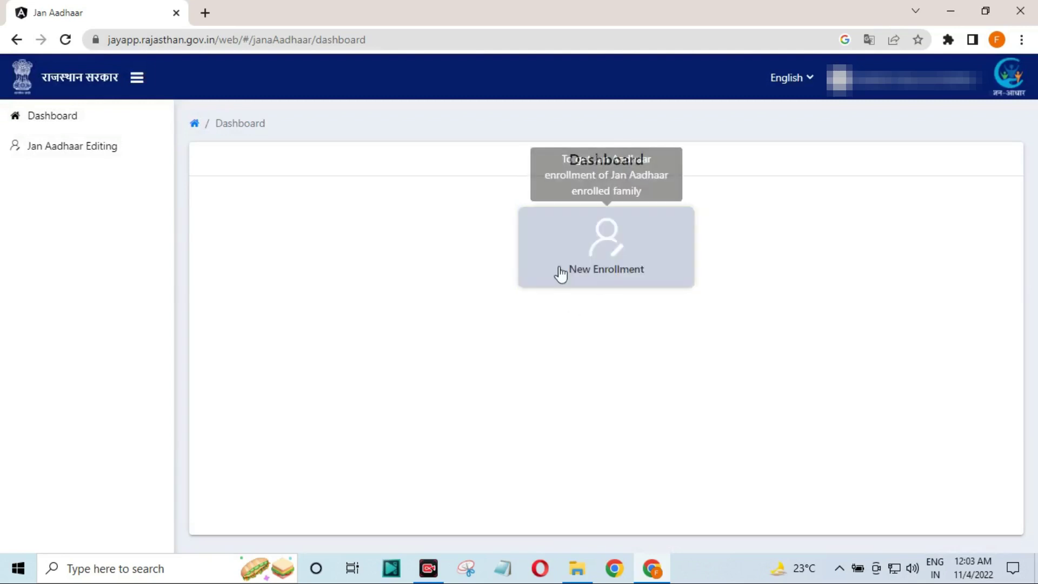
{"action": "left_click", "coordinate": [593, 269]}
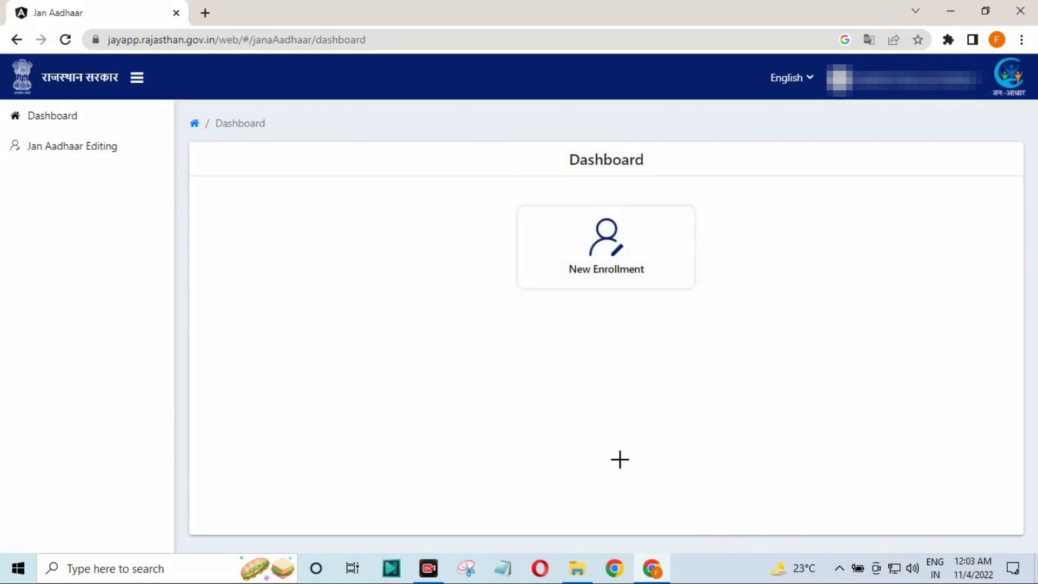
Under Profile Editing, search the family's record using the Jan Aadhaar ID type.
{"action": "mouse_move", "coordinate": [594, 413]}
{"action": "left_mouse_down"}
{"action": "mouse_move", "coordinate": [146, 178]}
{"action": "mouse_move", "coordinate": [126, 151]}
{"action": "left_mouse_up"}
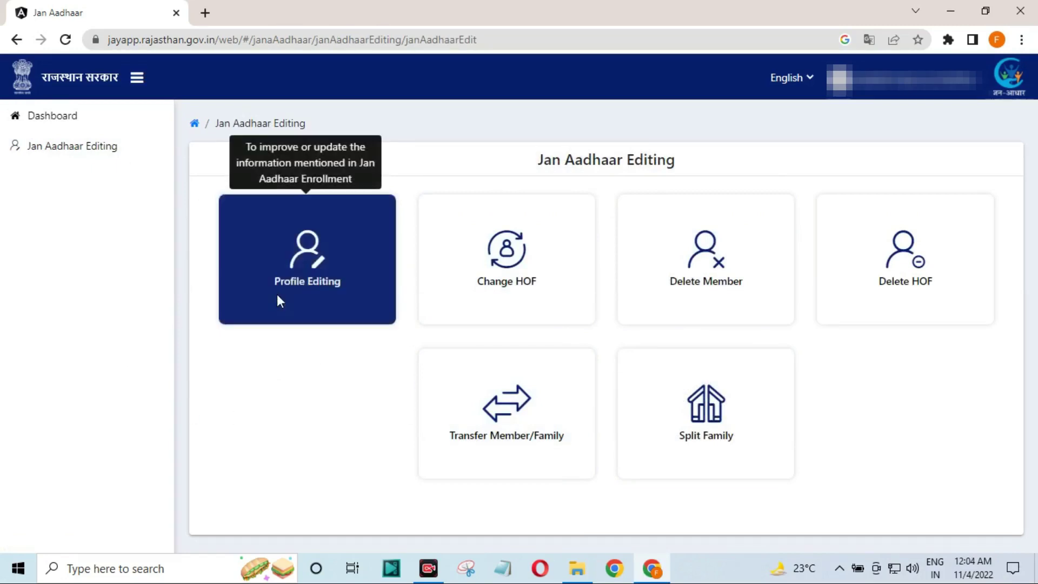
{"action": "left_click", "coordinate": [318, 263]}
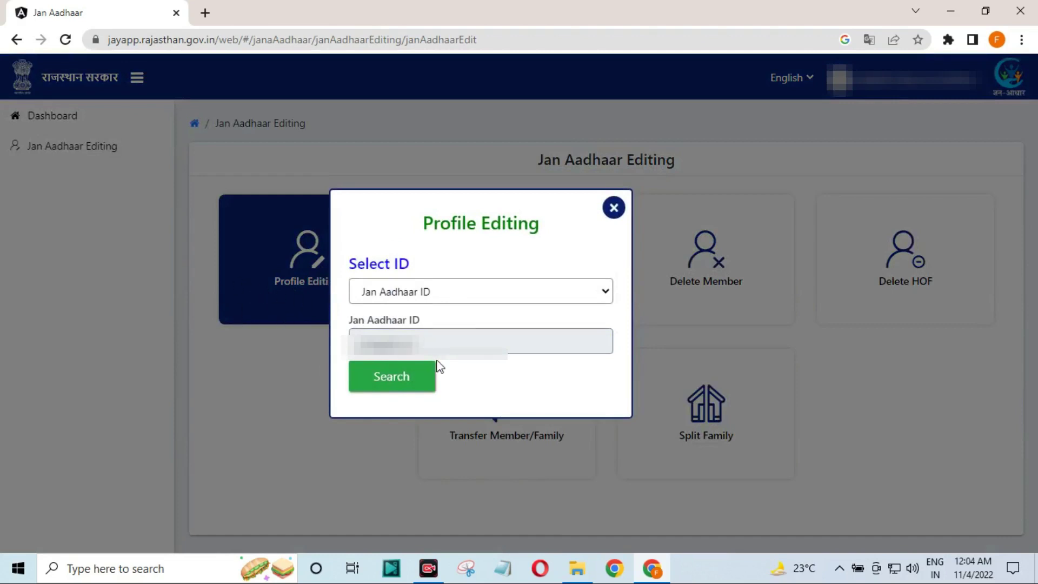
{"action": "left_click", "coordinate": [391, 294]}
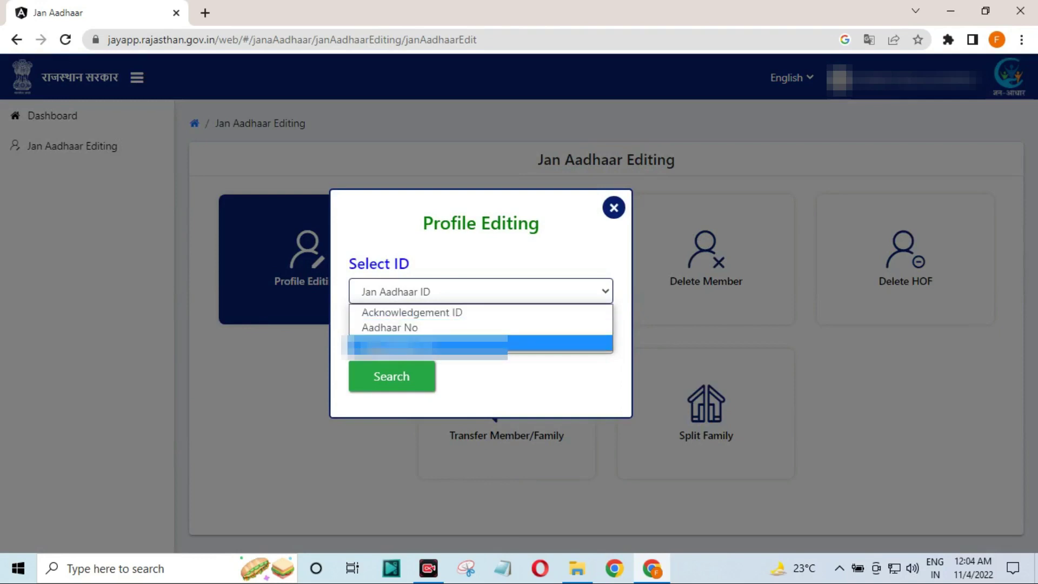
{"action": "left_click", "coordinate": [378, 343]}
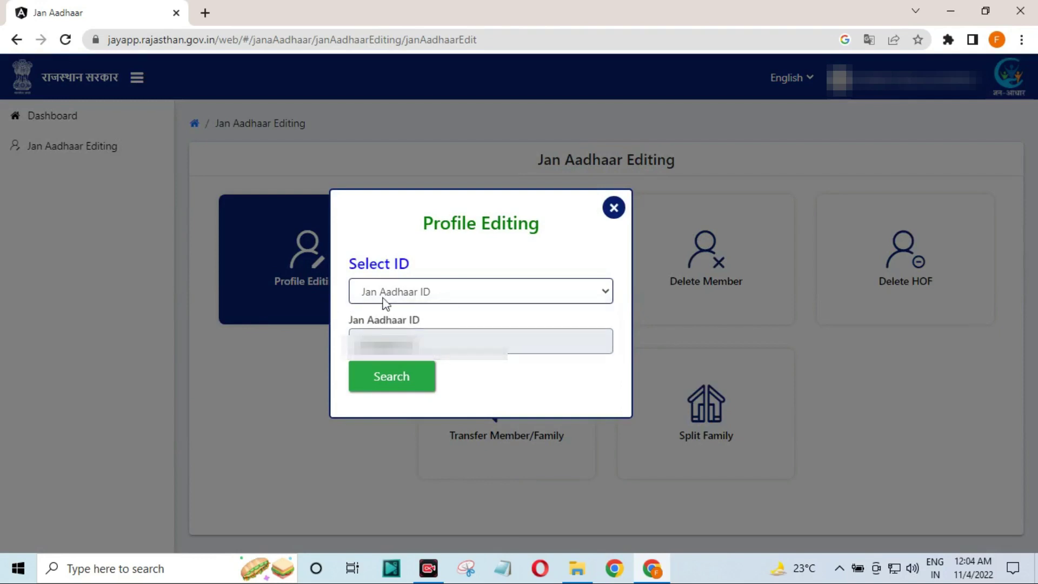
{"action": "left_click", "coordinate": [377, 348]}
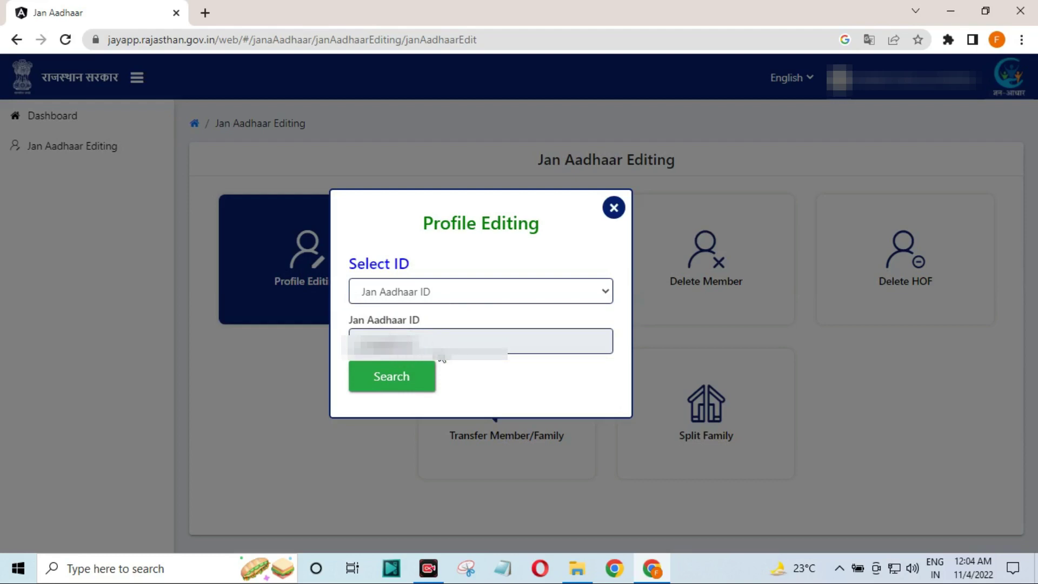
{"action": "left_click", "coordinate": [392, 378]}
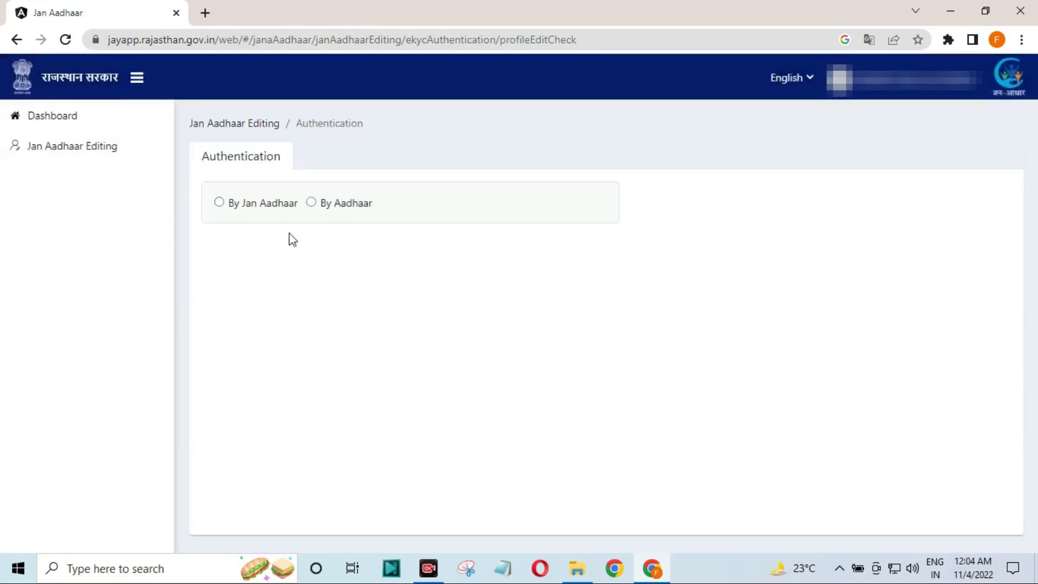
Verify a chosen member by Aadhaar OTP and acknowledge 'Aadhar Verified Successfully'.
{"action": "left_click", "coordinate": [311, 203]}
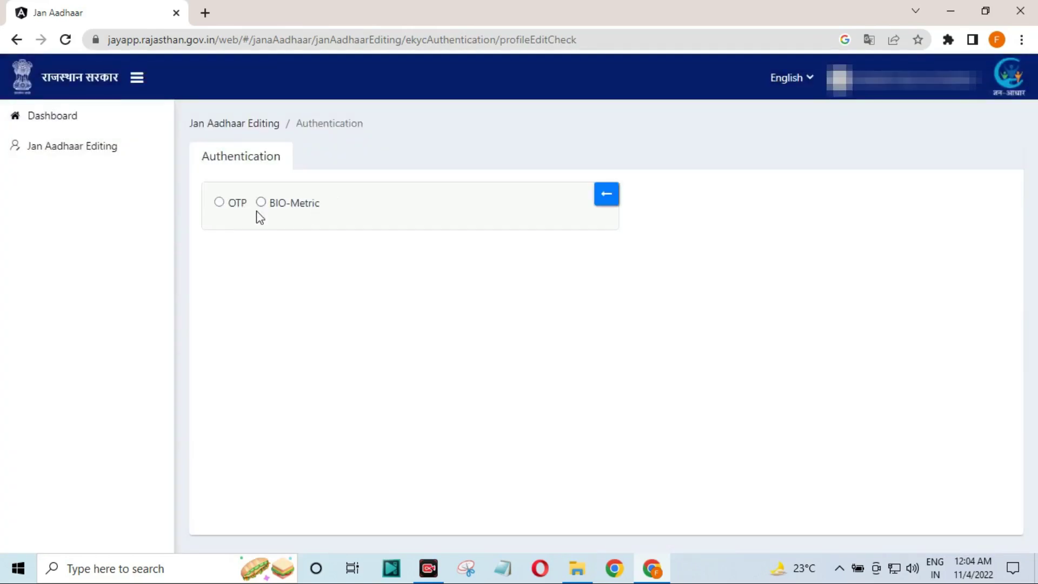
{"action": "left_click", "coordinate": [219, 203]}
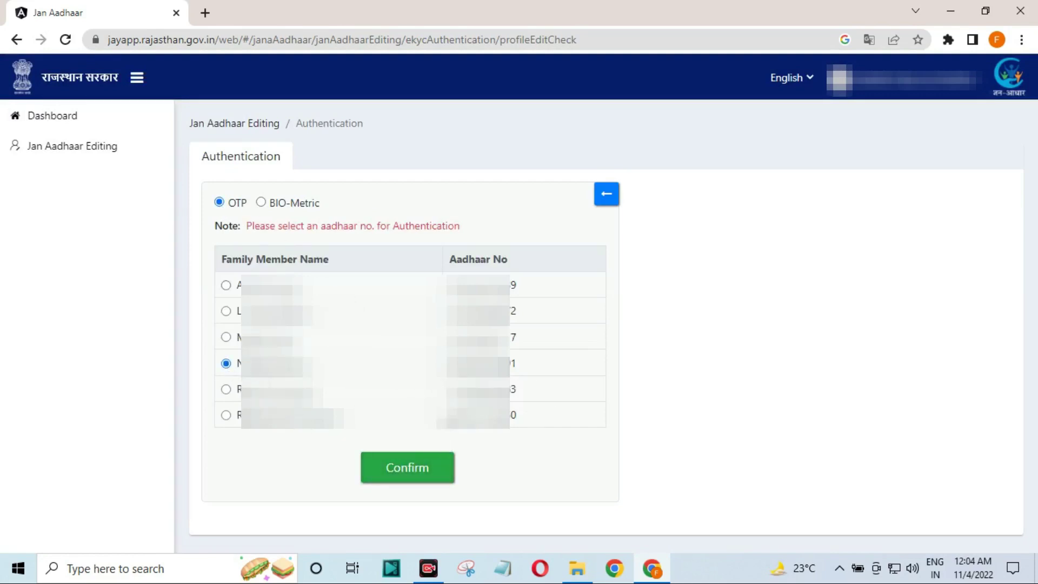
{"action": "left_click", "coordinate": [440, 470]}
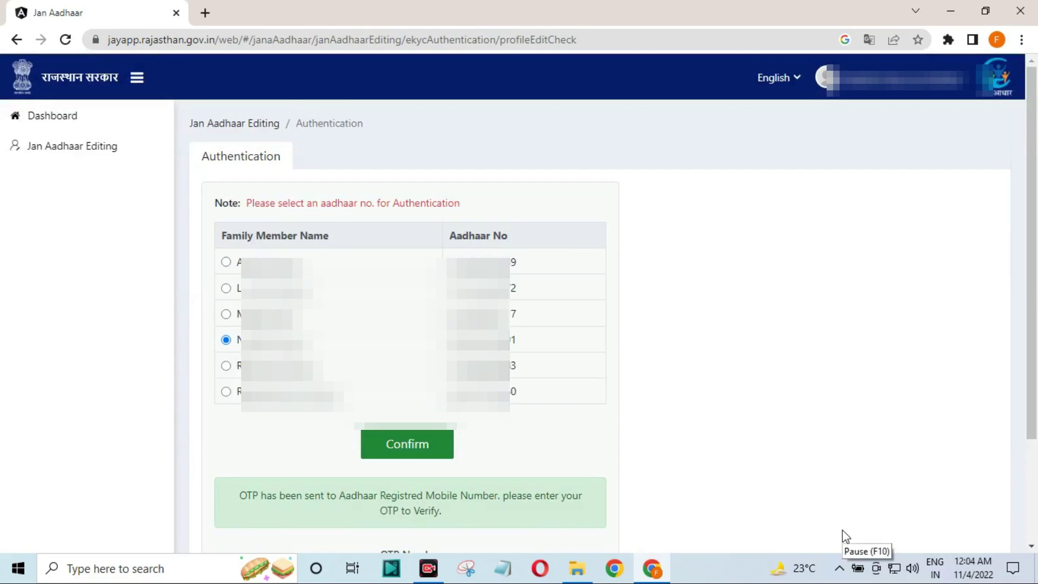
{"action": "scroll", "coordinate": [842, 530], "scroll_direction": "down", "scroll_amount": 2}
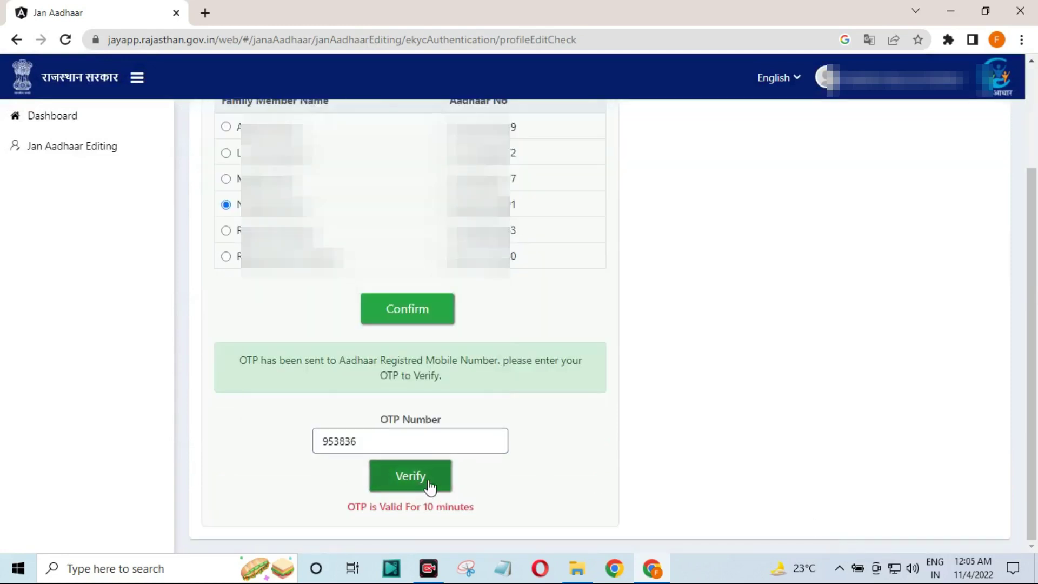
{"action": "key", "text": "Return"}
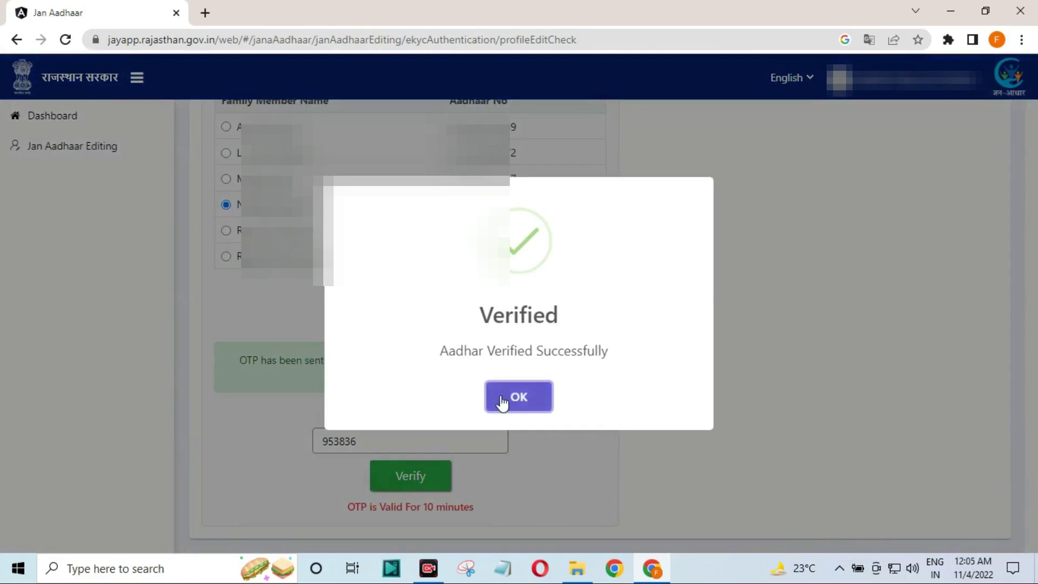
{"action": "left_click", "coordinate": [529, 404]}
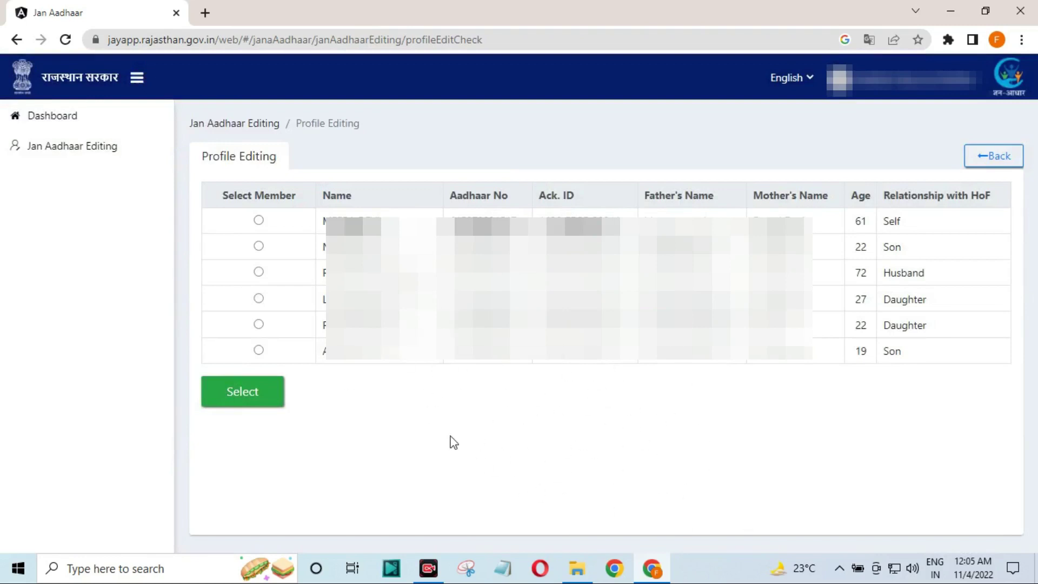
Select the 19-year-old son and open his profile down to the Caste Certificate Number field.
{"action": "left_click", "coordinate": [258, 350]}
{"action": "left_click", "coordinate": [262, 398]}
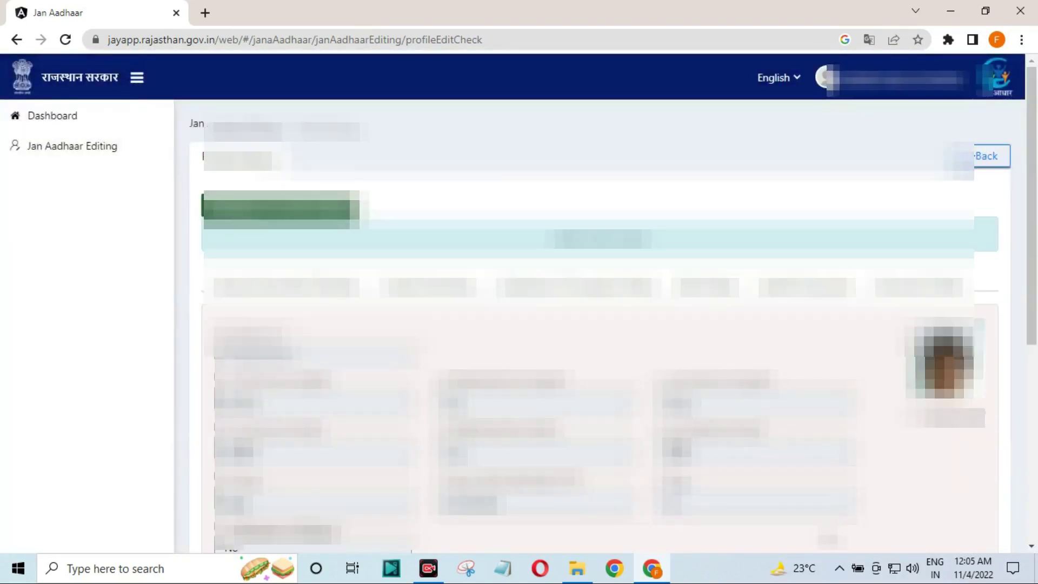
{"action": "scroll", "coordinate": [599, 450], "scroll_direction": "down", "scroll_amount": 5}
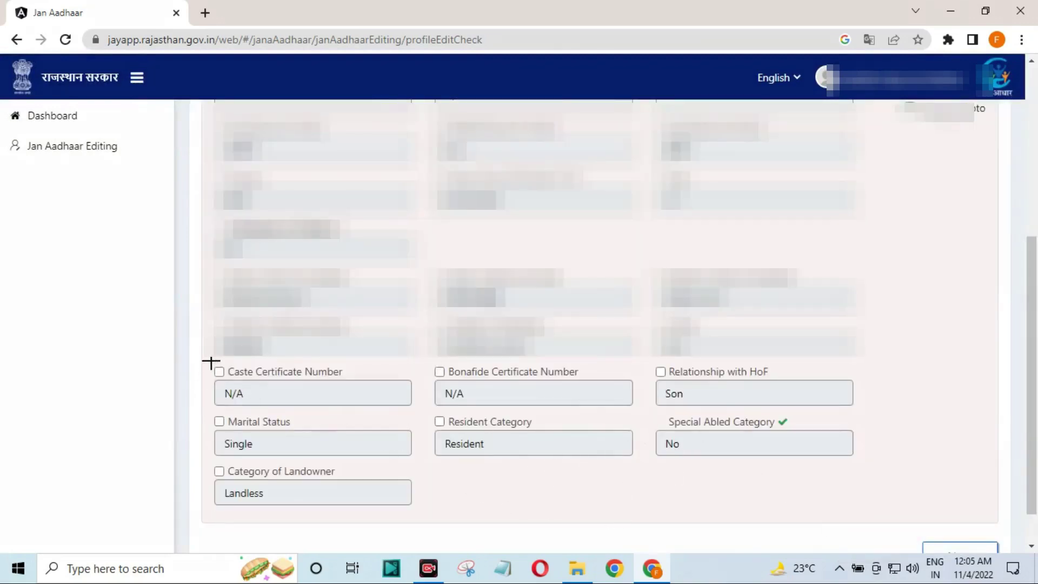
{"action": "mouse_move", "coordinate": [211, 363]}
{"action": "left_mouse_down"}
{"action": "mouse_move", "coordinate": [403, 396]}
{"action": "mouse_move", "coordinate": [626, 394]}
{"action": "mouse_move", "coordinate": [644, 418]}
{"action": "left_mouse_up"}
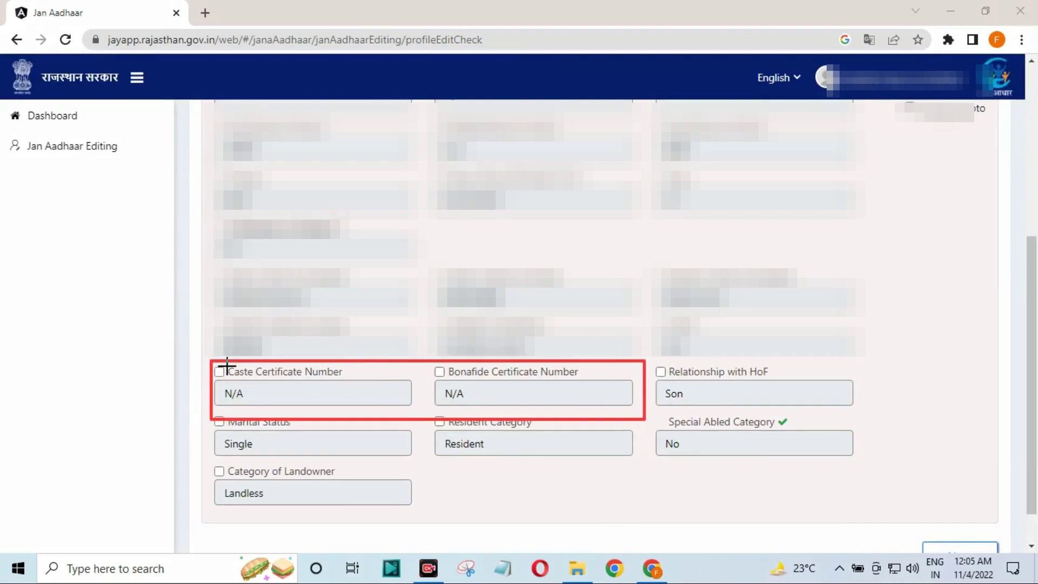
Tick the Caste Certificate Number and Bonafide Certificate Number fields, both N/A, for editing.
{"action": "left_click_drag", "start_coordinate": [227, 365], "coordinate": [353, 381]}
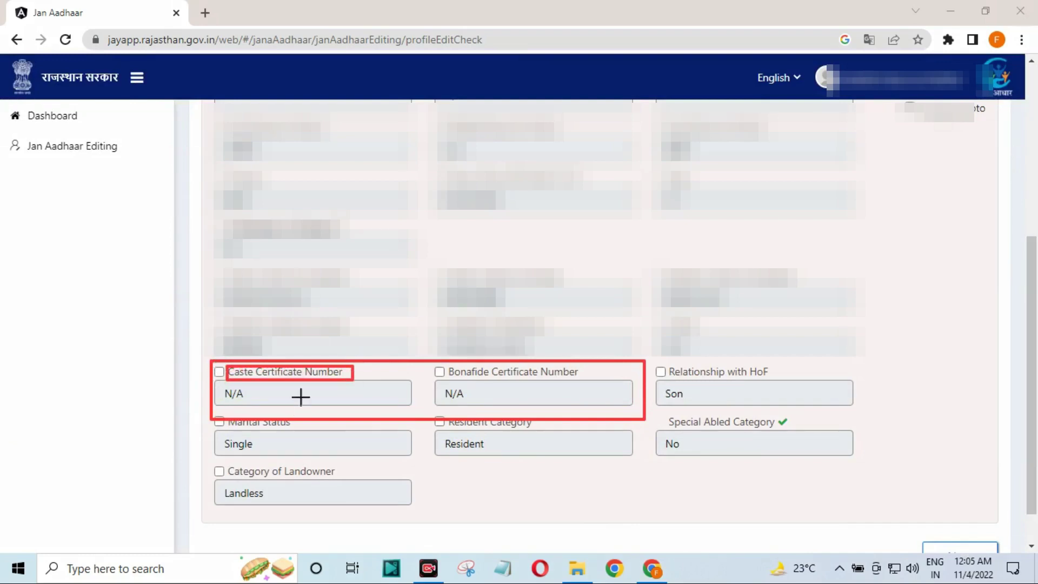
{"action": "mouse_move", "coordinate": [221, 385]}
{"action": "left_mouse_down"}
{"action": "mouse_move", "coordinate": [266, 406]}
{"action": "mouse_move", "coordinate": [369, 404]}
{"action": "left_mouse_up"}
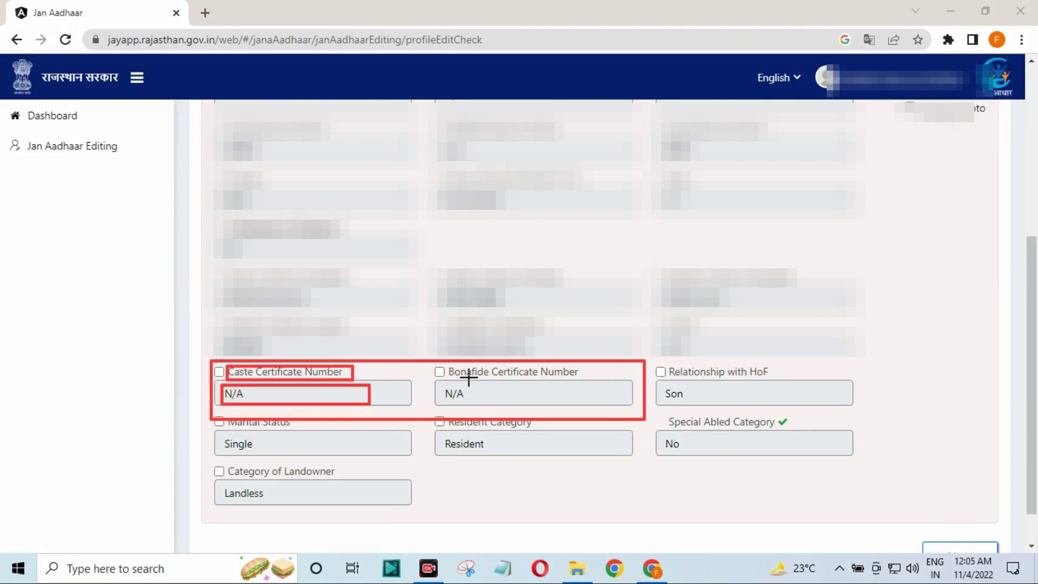
{"action": "left_click_drag", "start_coordinate": [451, 373], "coordinate": [582, 378]}
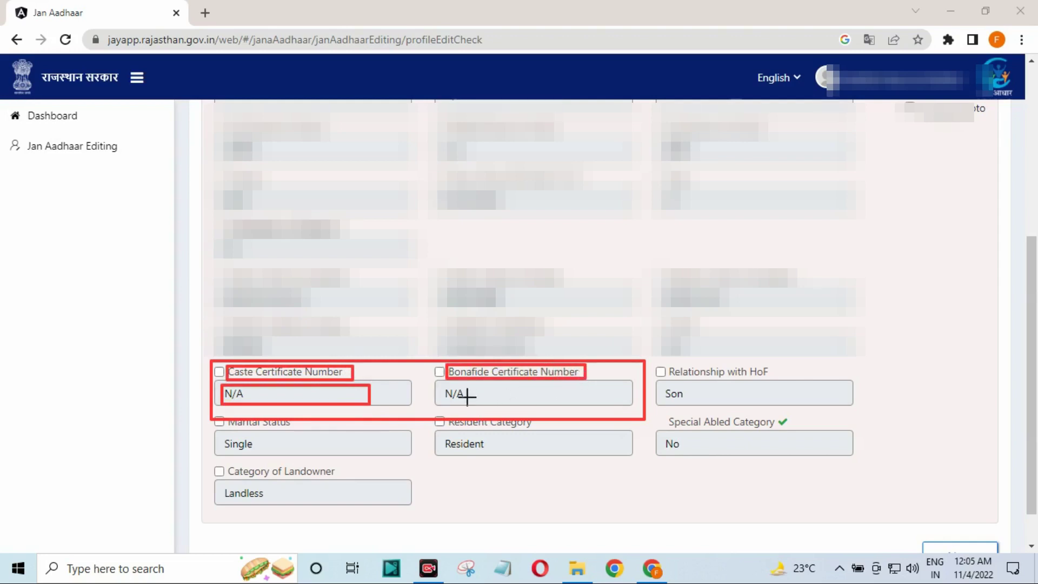
{"action": "mouse_move", "coordinate": [435, 385]}
{"action": "left_mouse_down"}
{"action": "mouse_move", "coordinate": [478, 404]}
{"action": "mouse_move", "coordinate": [558, 406]}
{"action": "left_mouse_up"}
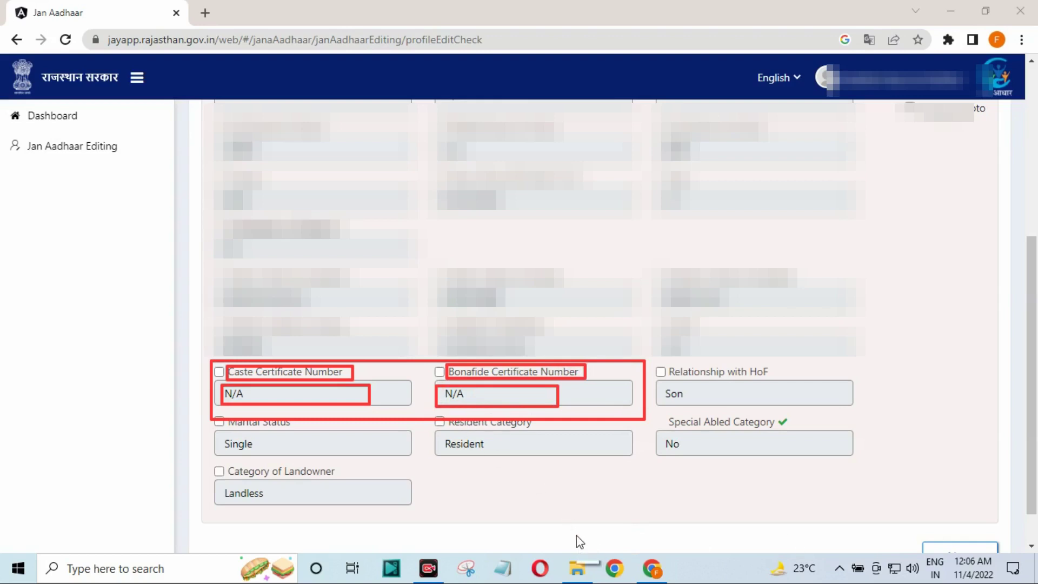
{"action": "key", "text": "Escape"}
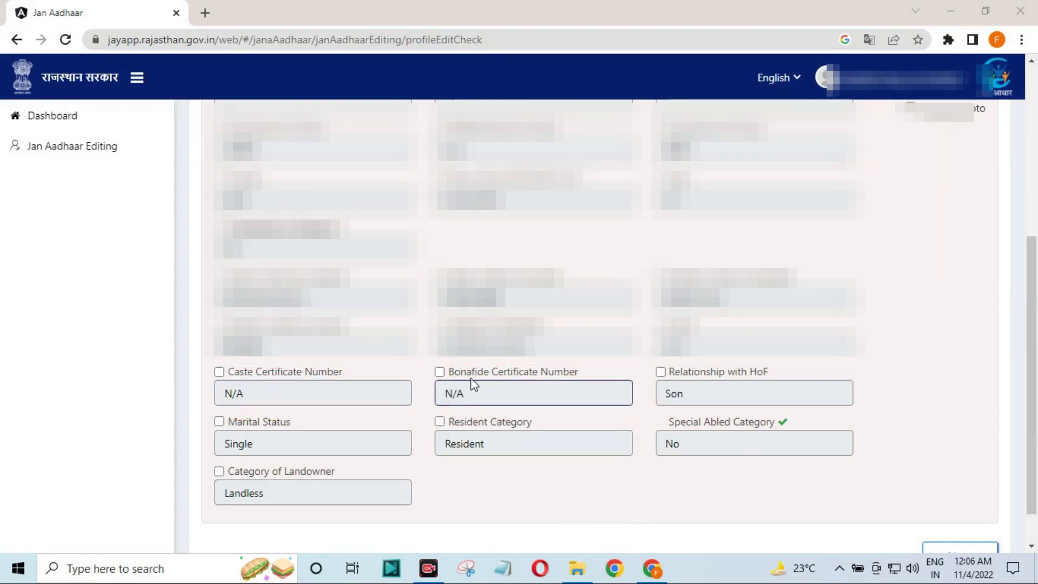
{"action": "left_click", "coordinate": [440, 373]}
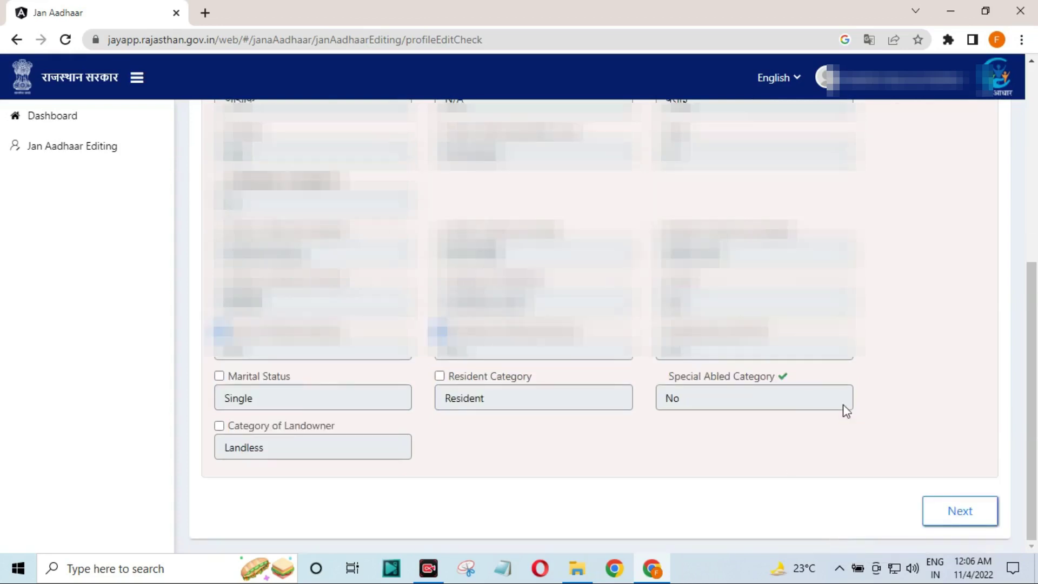
Mark Annual Income too, advance through the sections to Documents Details, and click Edit.
{"action": "left_click", "coordinate": [950, 500]}
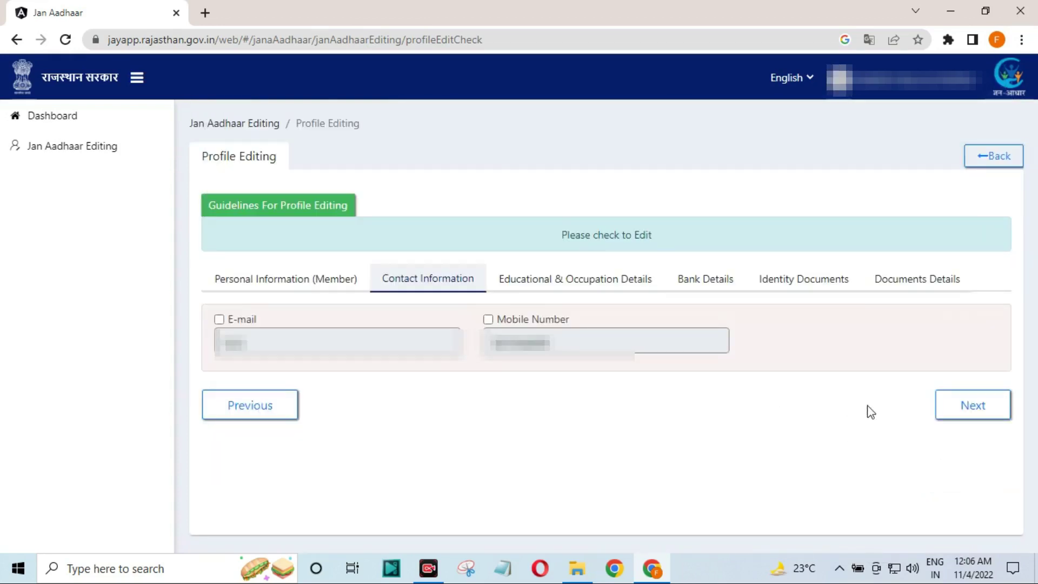
{"action": "left_click", "coordinate": [997, 419]}
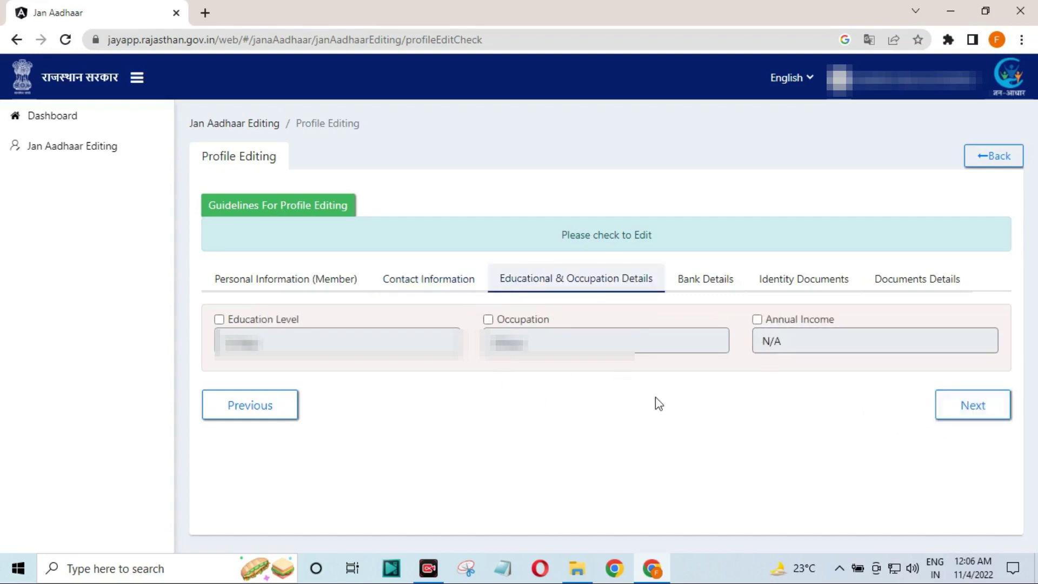
{"action": "left_click", "coordinate": [757, 319]}
{"action": "left_click", "coordinate": [972, 412]}
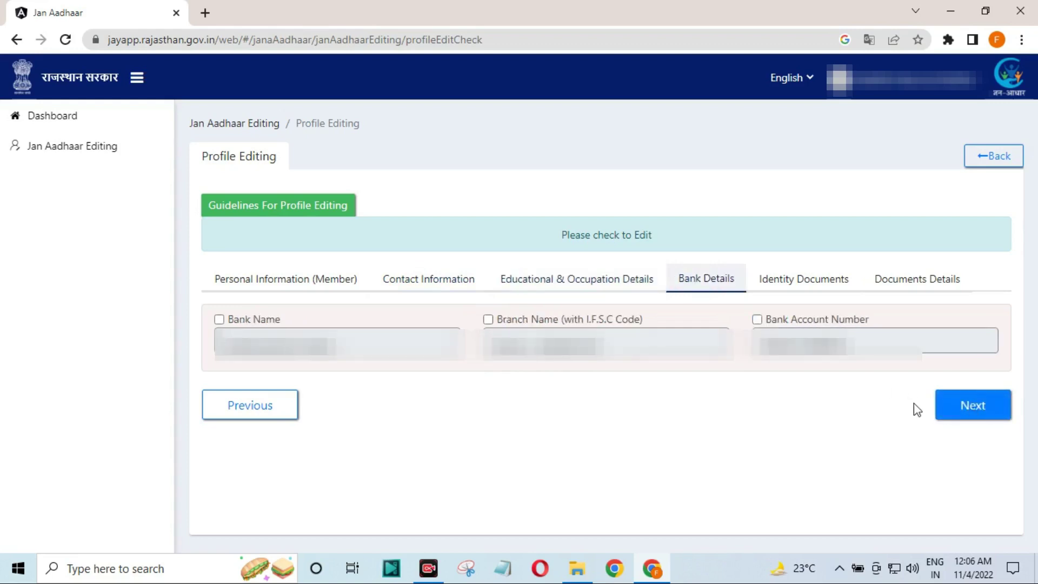
{"action": "left_click", "coordinate": [967, 410]}
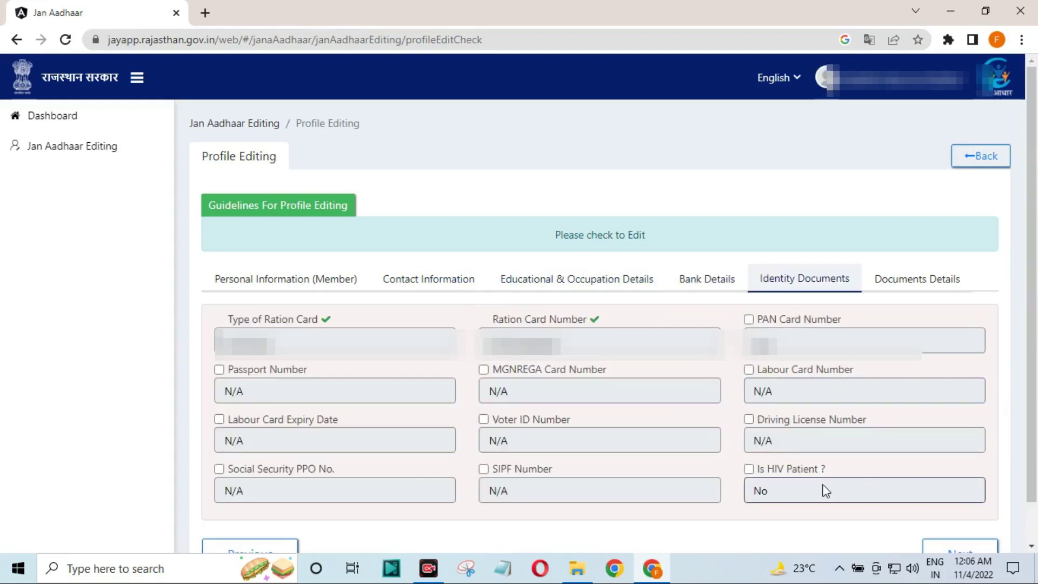
{"action": "key", "text": "Return"}
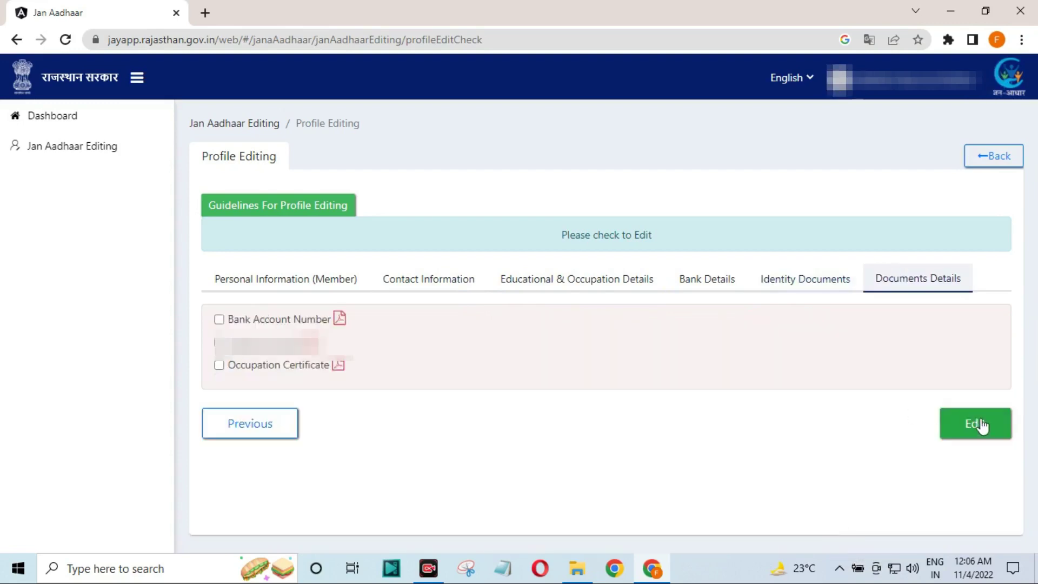
{"action": "left_click", "coordinate": [976, 426]}
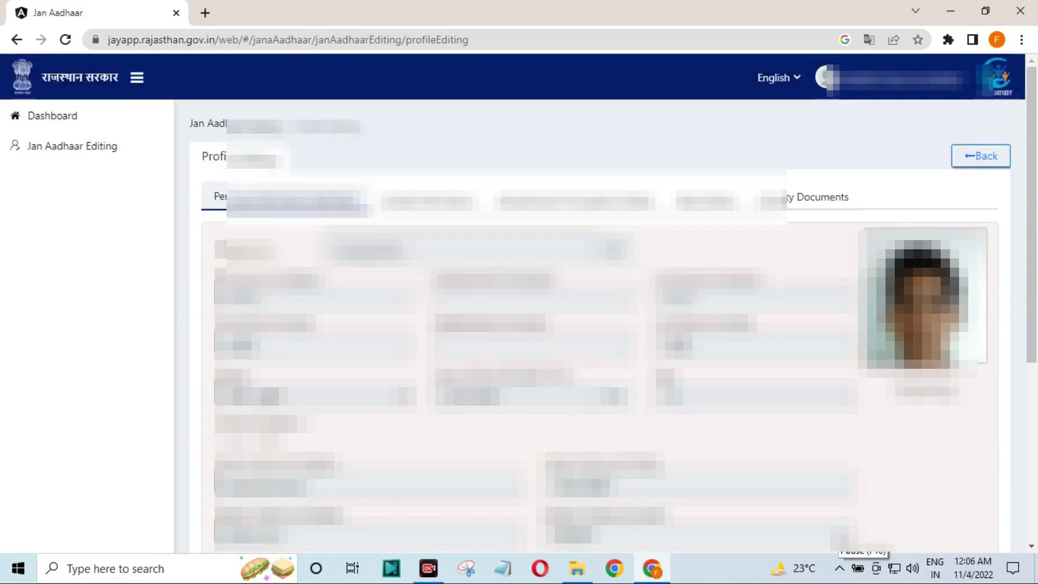
Scroll the editable form toward the empty Caste and Bonafide Certificate Number fields.
{"action": "scroll", "coordinate": [487, 352], "scroll_direction": "down", "scroll_amount": 7}
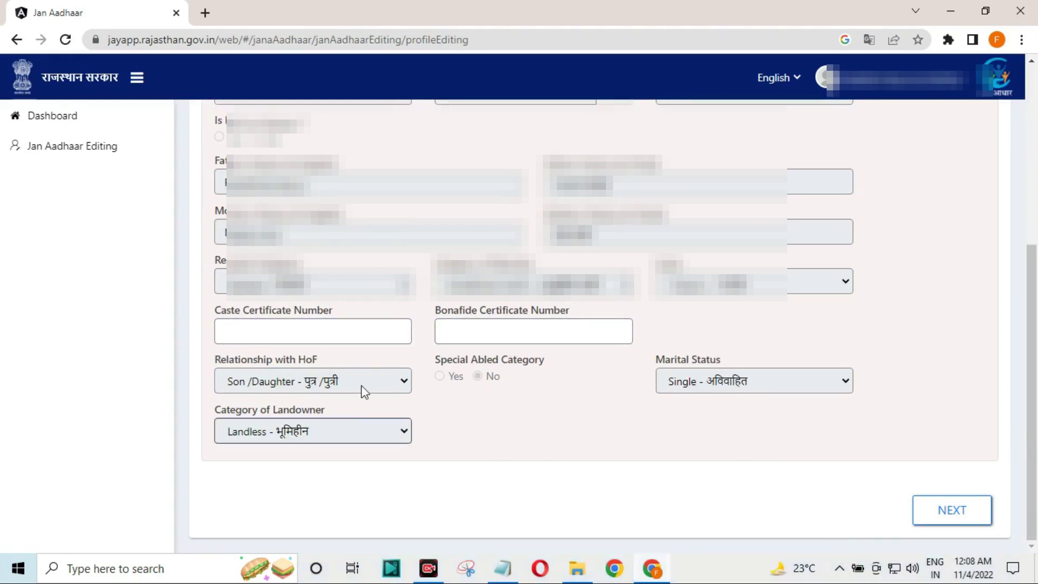
Paste the son's Caste Certificate Number and Bonafide Certificate Number into their Personal Information fields.
{"action": "left_click", "coordinate": [312, 336]}
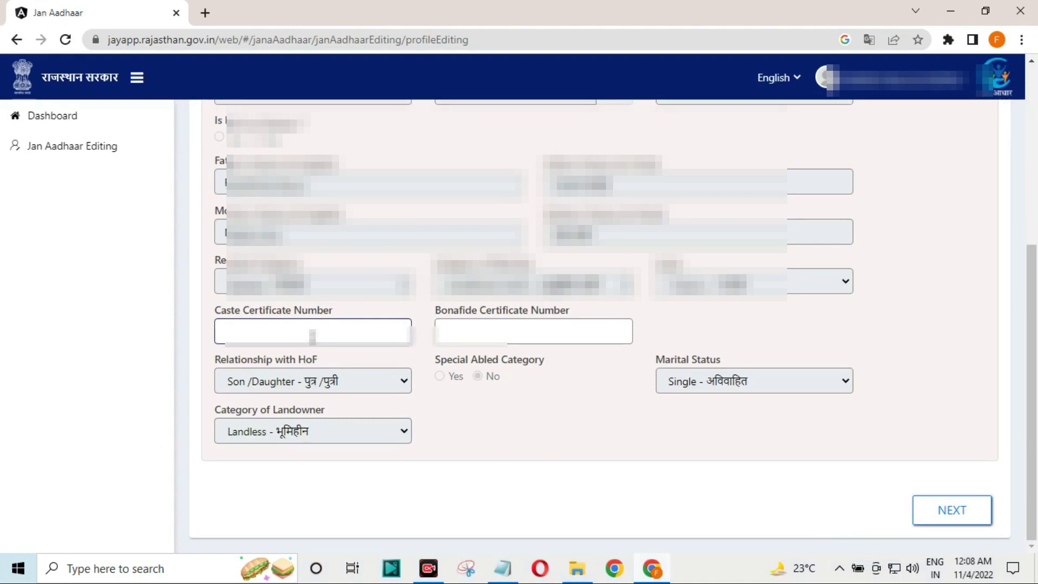
{"action": "key", "text": "ctrl+v"}
{"action": "key", "text": "Tab"}
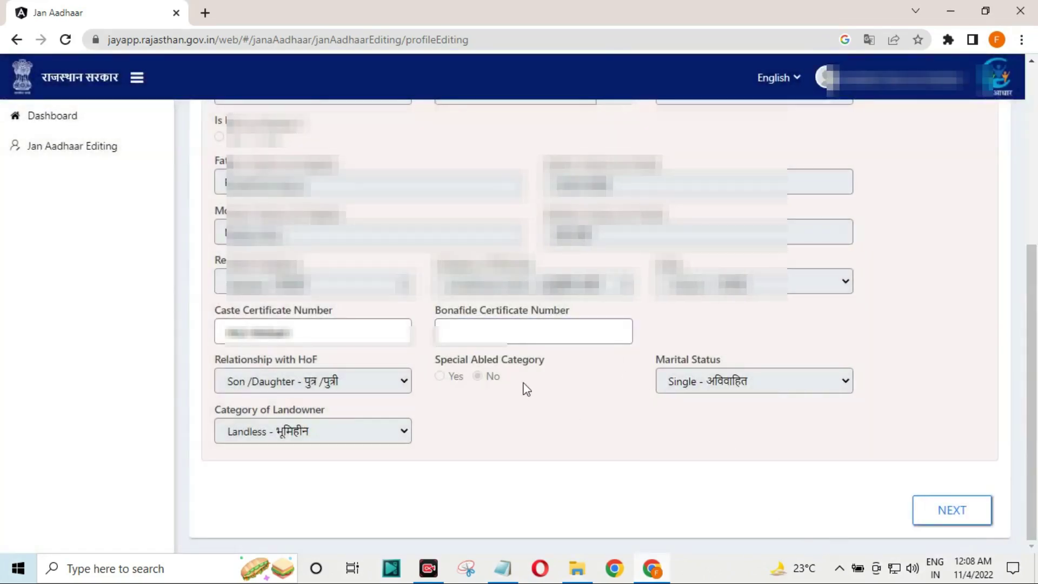
{"action": "left_click", "coordinate": [492, 327]}
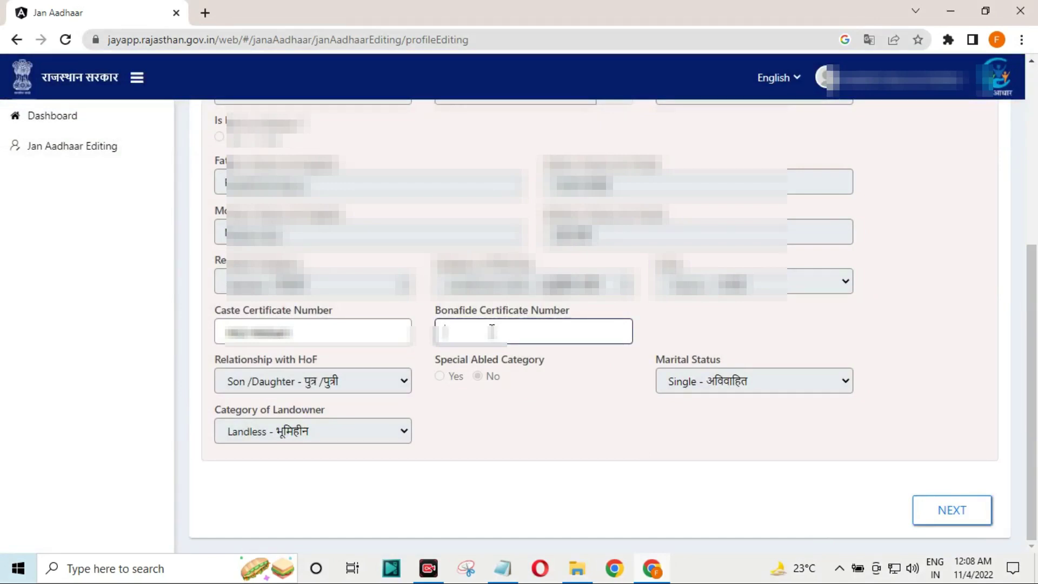
{"action": "key", "text": "ctrl+v"}
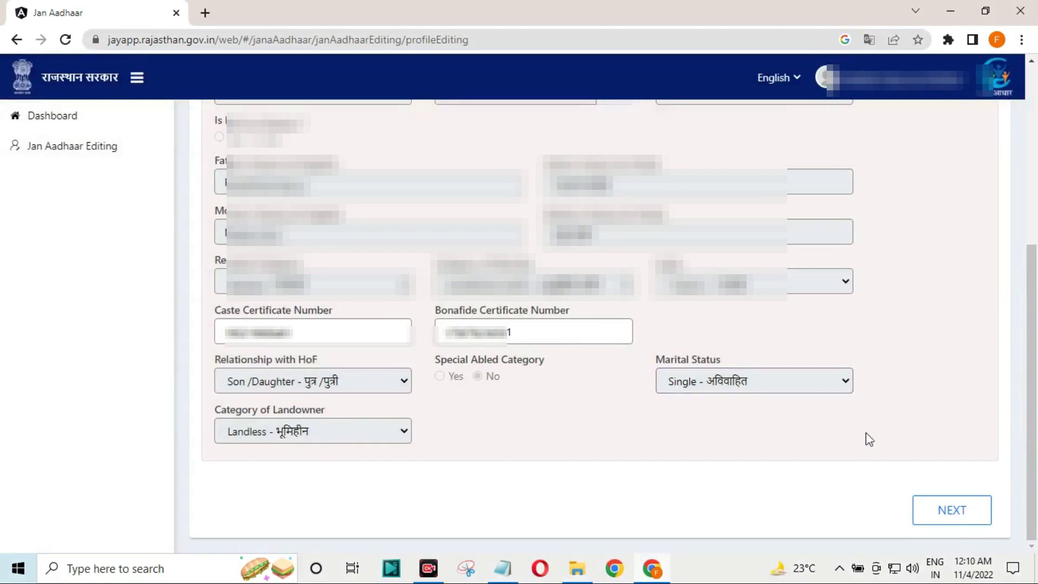
Go to Educational & Occupation Details and enter 00 as the Annual Income.
{"action": "left_click", "coordinate": [943, 509]}
{"action": "left_click", "coordinate": [947, 348]}
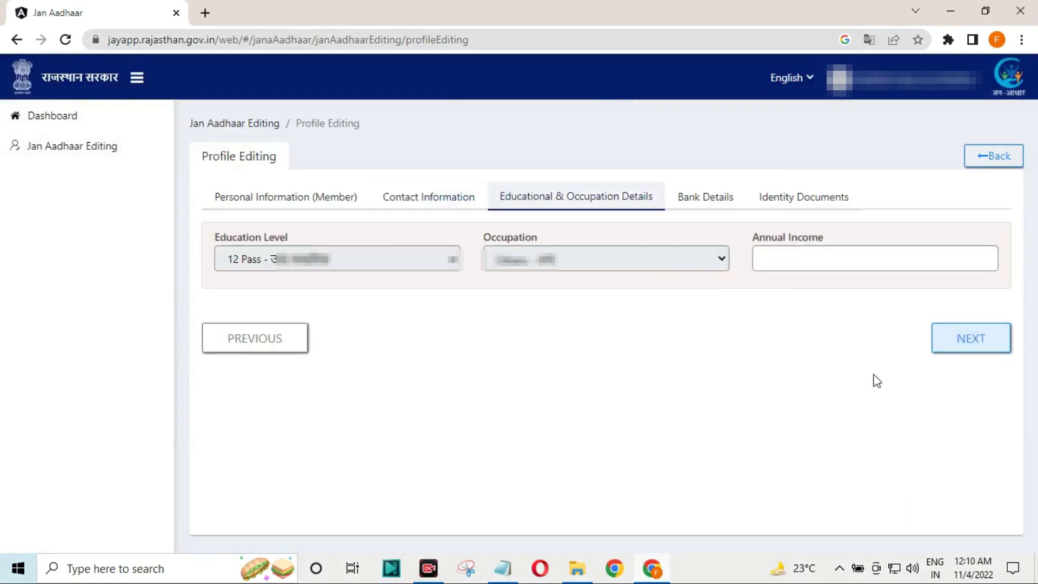
{"action": "left_click", "coordinate": [805, 269]}
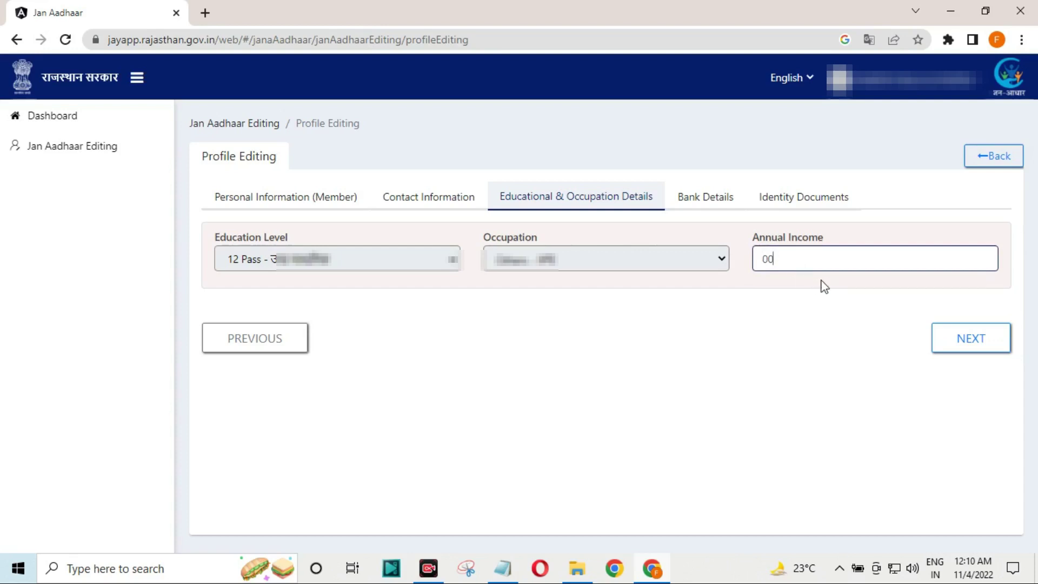
Advance past Bank Details and Identity Documents and submit the profile update.
{"action": "left_click", "coordinate": [980, 348]}
{"action": "left_click", "coordinate": [981, 346]}
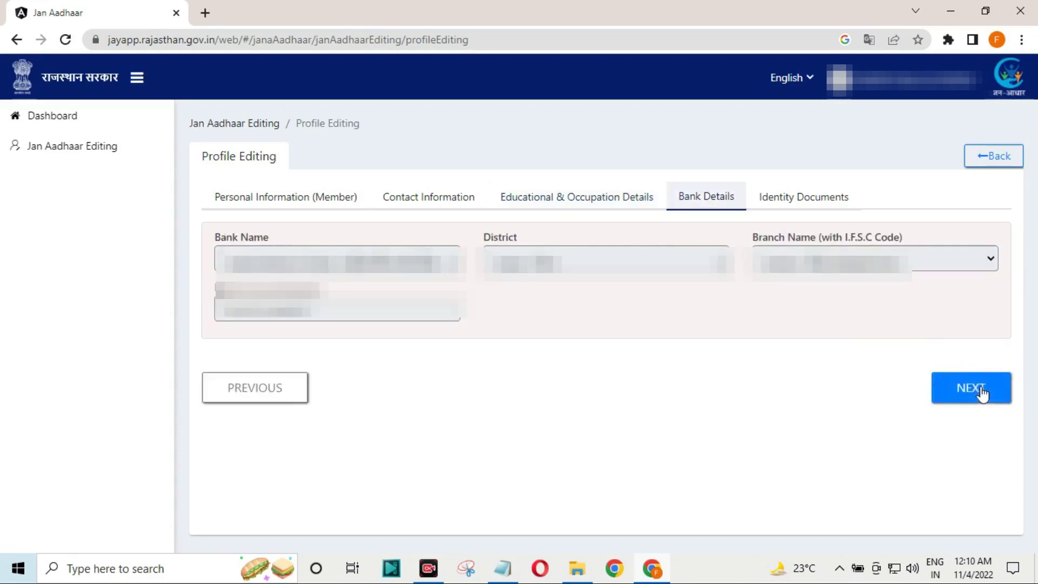
{"action": "left_click", "coordinate": [970, 384]}
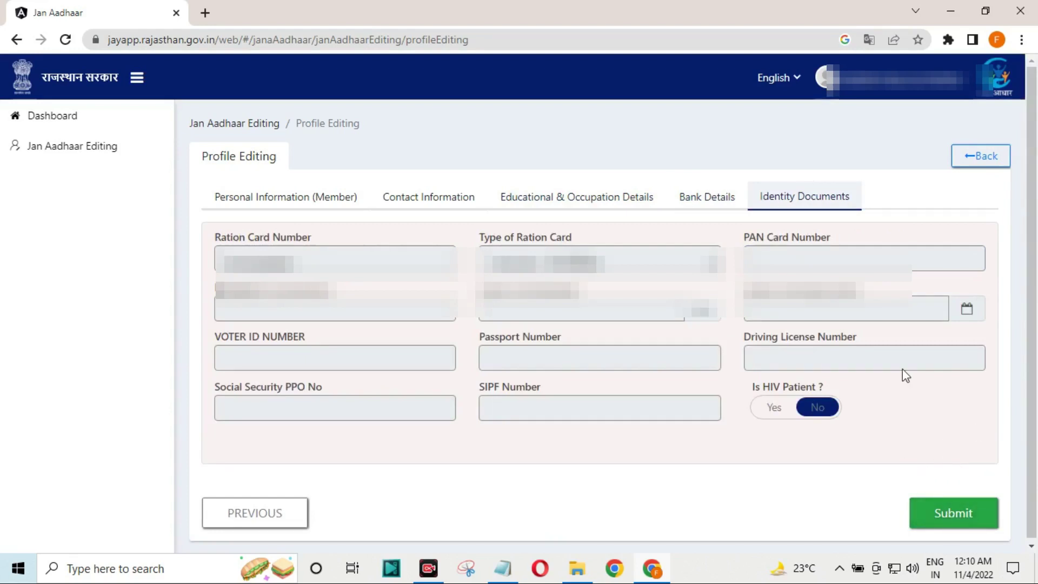
{"action": "left_click", "coordinate": [965, 509]}
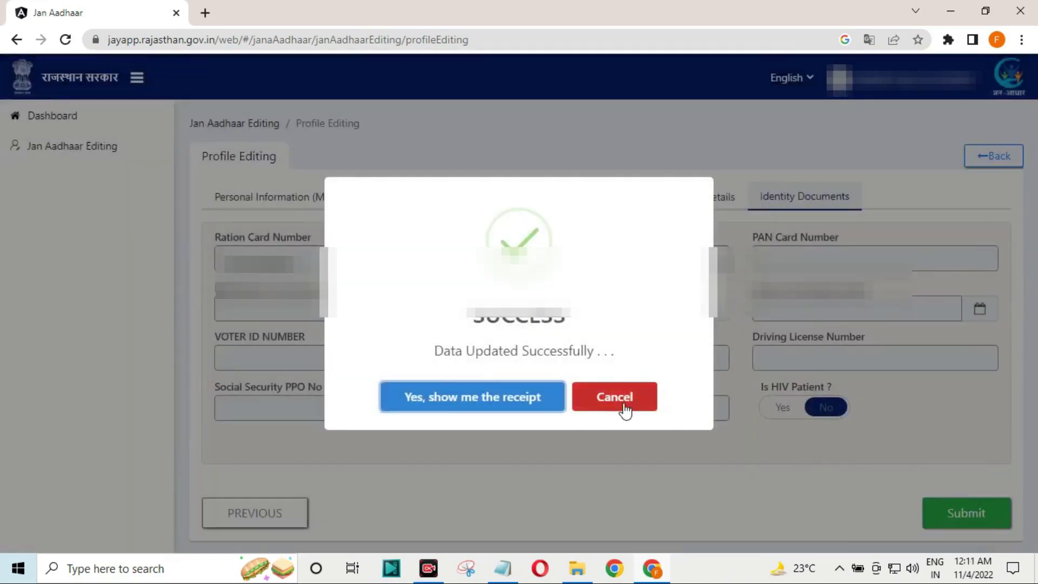
Review both certificate numbers under Identity Documents on the acknowledgement receipt, then close it.
{"action": "left_click", "coordinate": [481, 400]}
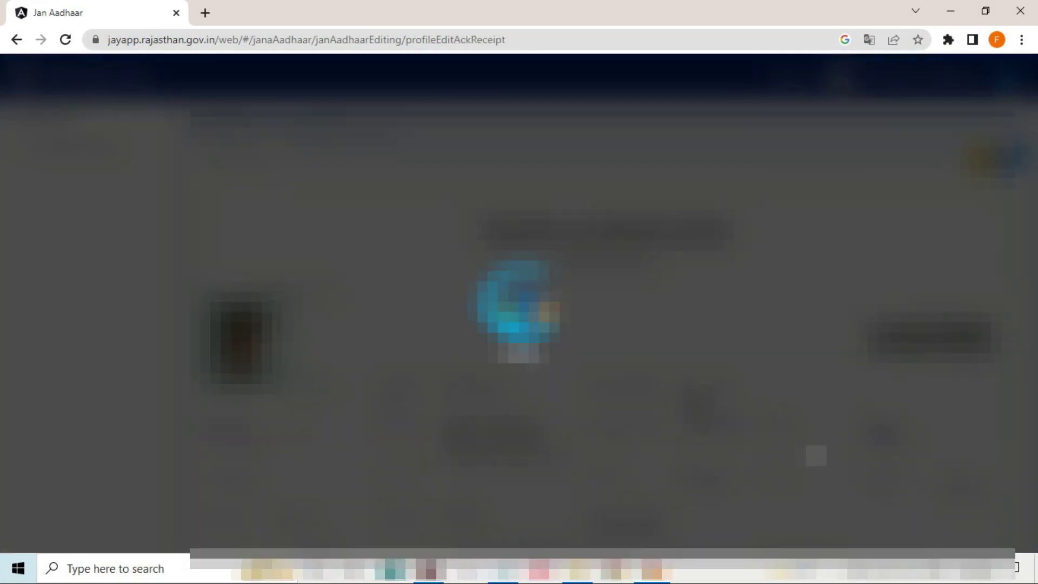
{"action": "scroll", "coordinate": [600, 325], "scroll_direction": "down", "scroll_amount": 5}
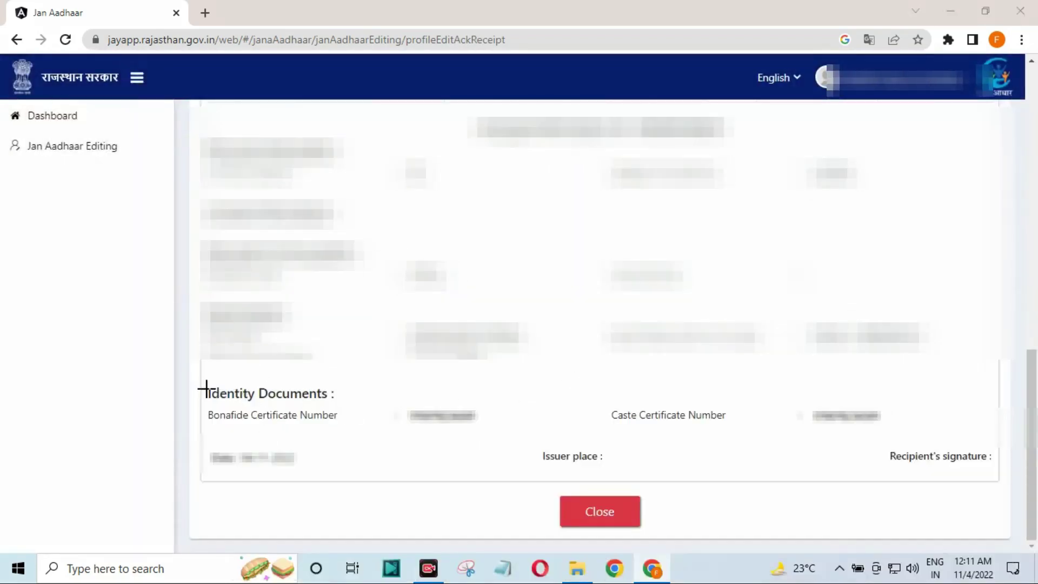
{"action": "left_click_drag", "start_coordinate": [194, 381], "coordinate": [950, 437]}
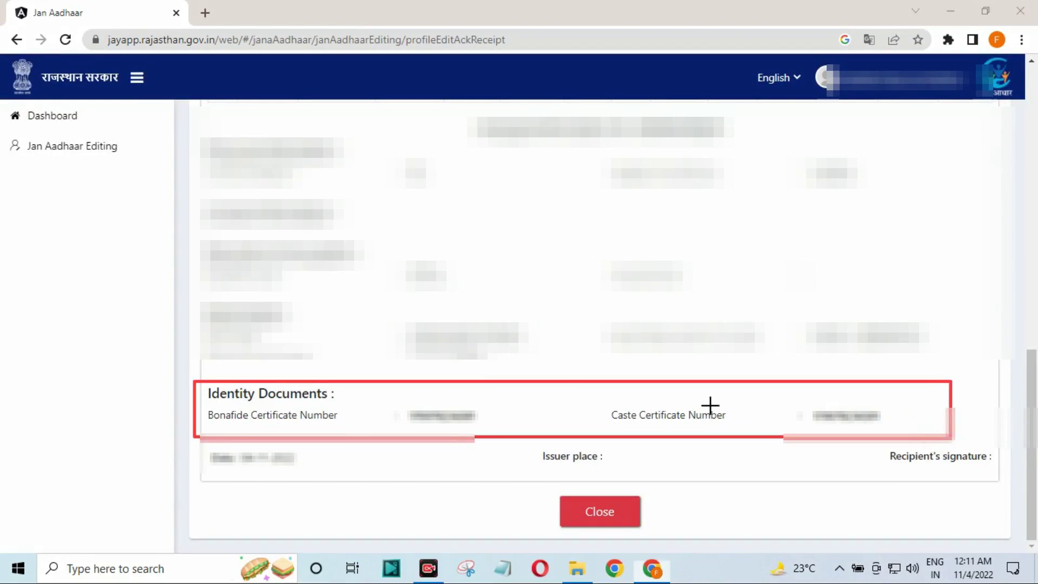
{"action": "mouse_move", "coordinate": [196, 407]}
{"action": "left_mouse_down"}
{"action": "mouse_move", "coordinate": [278, 430]}
{"action": "mouse_move", "coordinate": [512, 449]}
{"action": "left_mouse_up"}
{"action": "left_click_drag", "start_coordinate": [595, 400], "coordinate": [921, 445]}
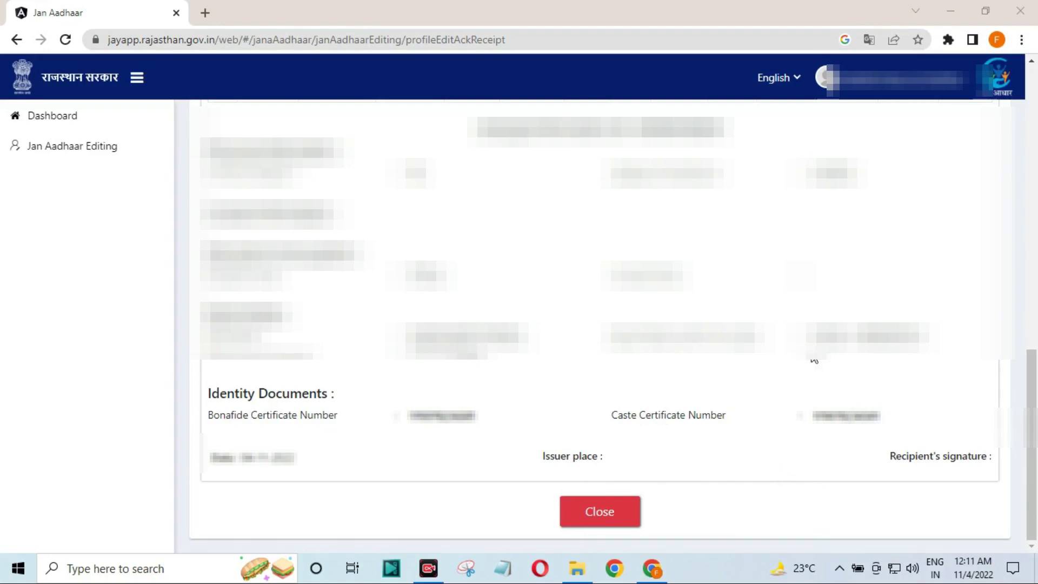
{"action": "left_click", "coordinate": [609, 512]}
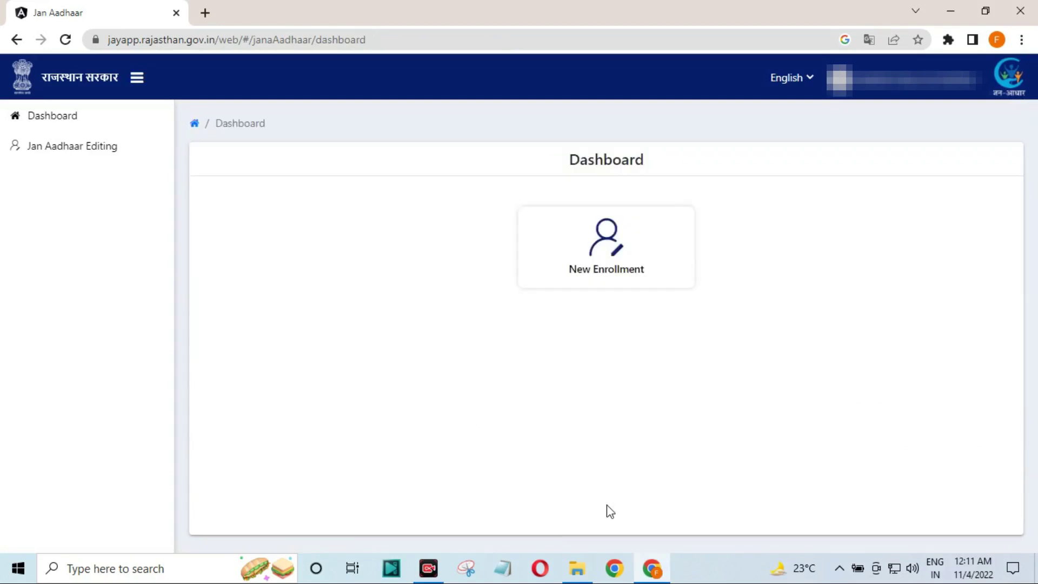